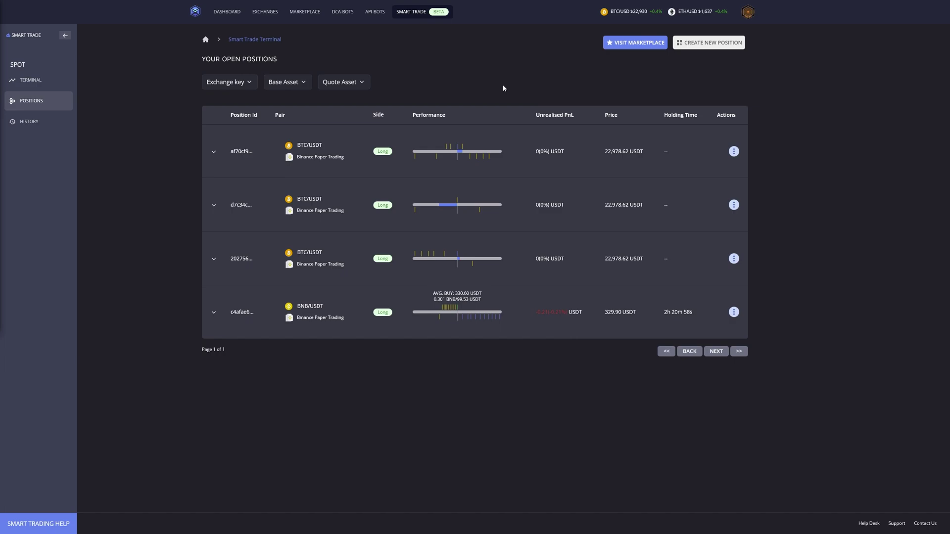
# Create a new position with Limit as the order type and Long as the order side
pyautogui.click(713, 45)
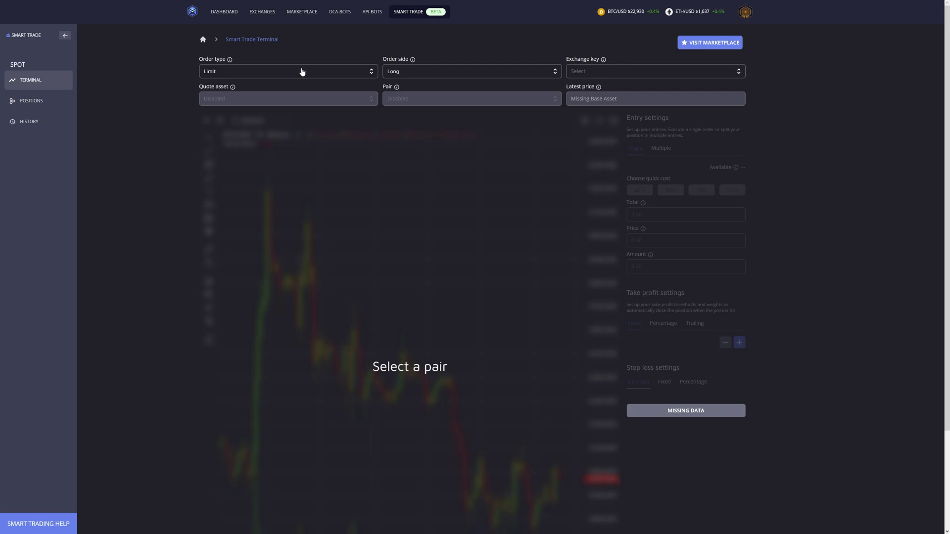
pyautogui.click(286, 74)
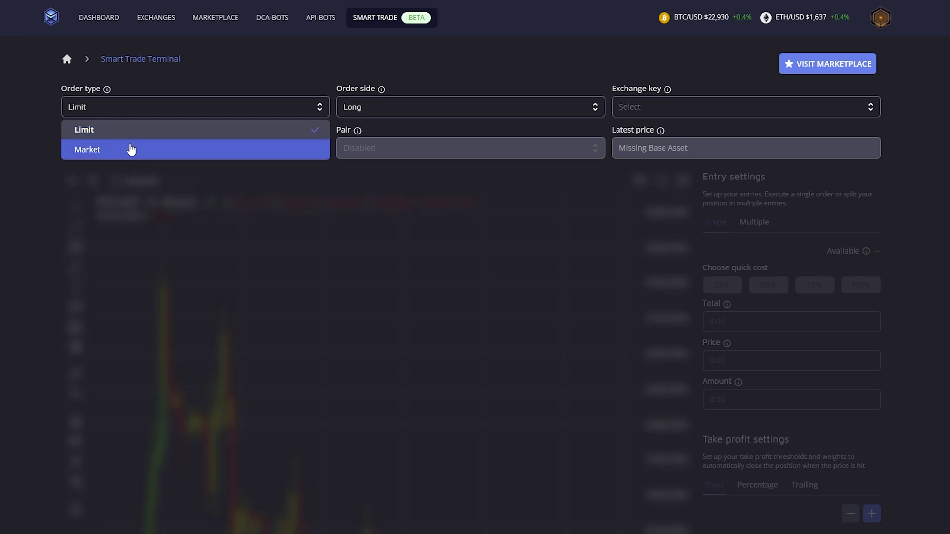
pyautogui.click(165, 135)
pyautogui.click(444, 107)
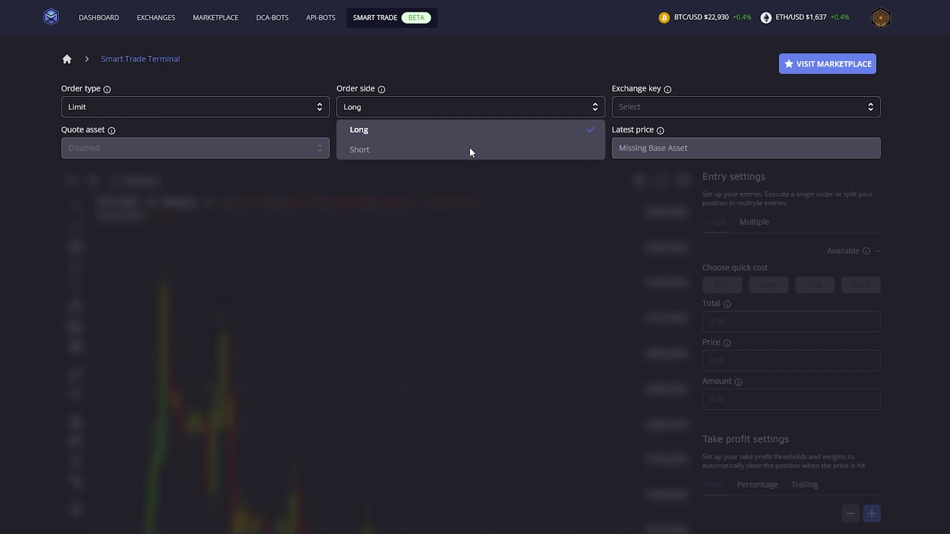
# Choose the binance-paper-trading exchange key, USDT as the quote asset and BTC/USDT as the pair
pyautogui.click(772, 108)
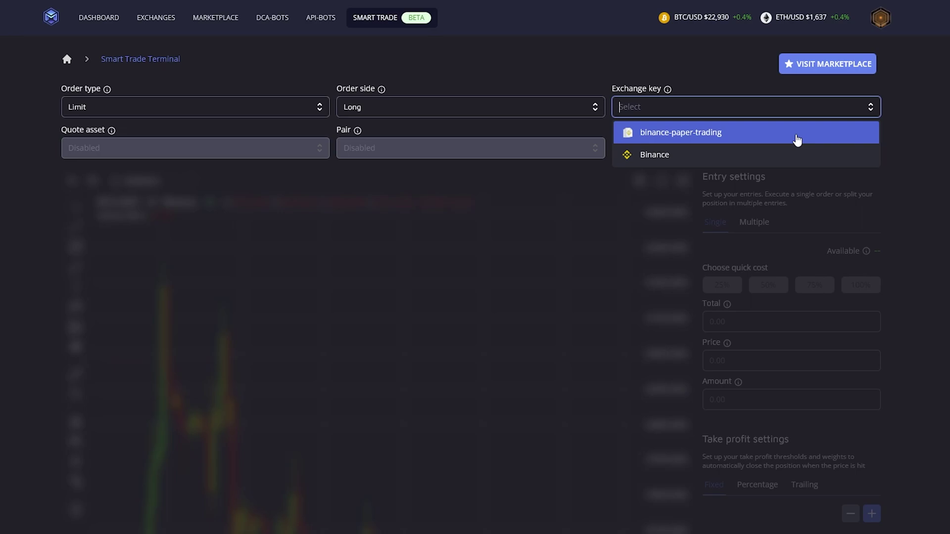
pyautogui.click(797, 140)
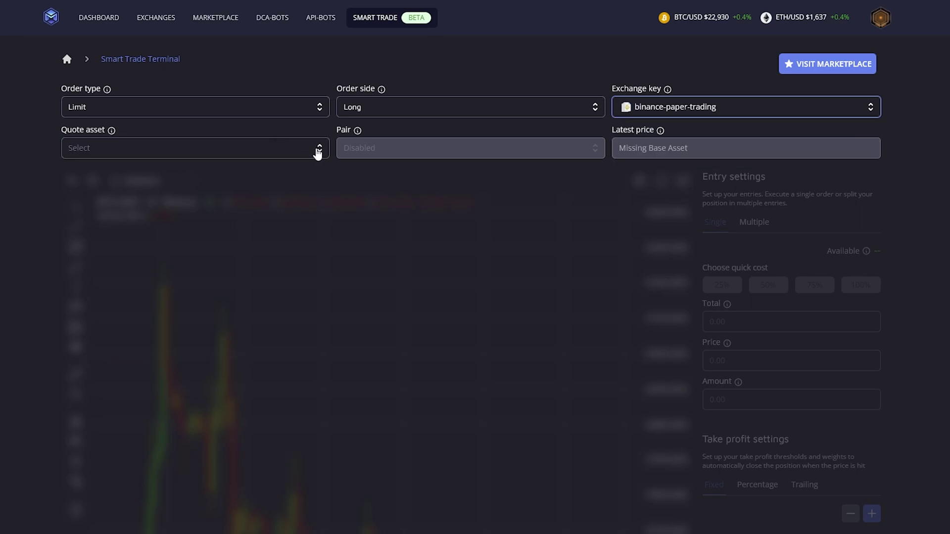
pyautogui.click(319, 154)
pyautogui.click(107, 176)
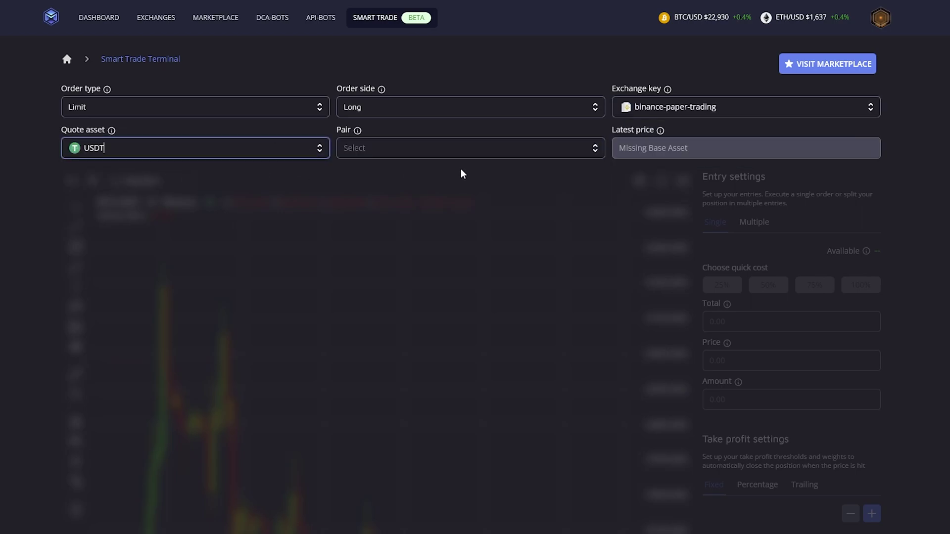
pyautogui.click(595, 149)
pyautogui.click(405, 178)
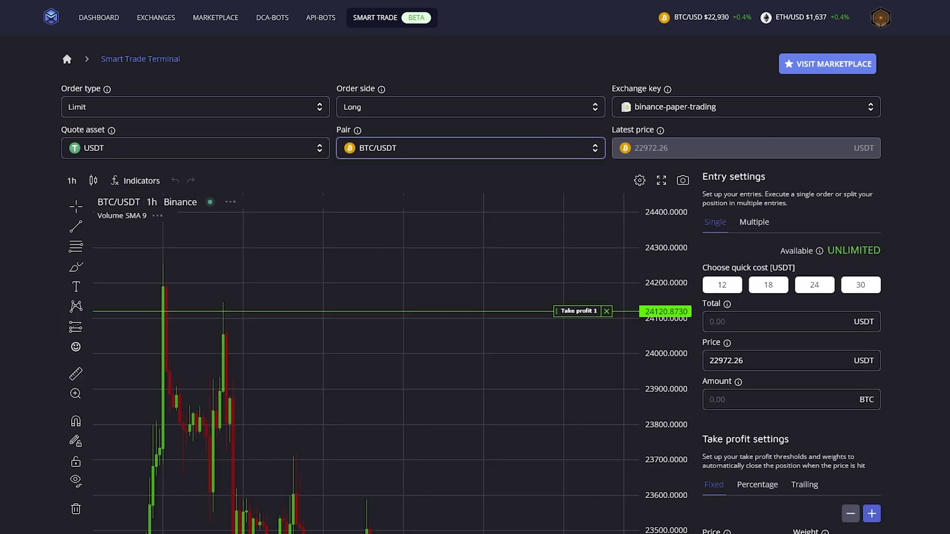
# Rescale the price chart and look at the indicators available for it
pyautogui.scroll(-1, 814, 203)
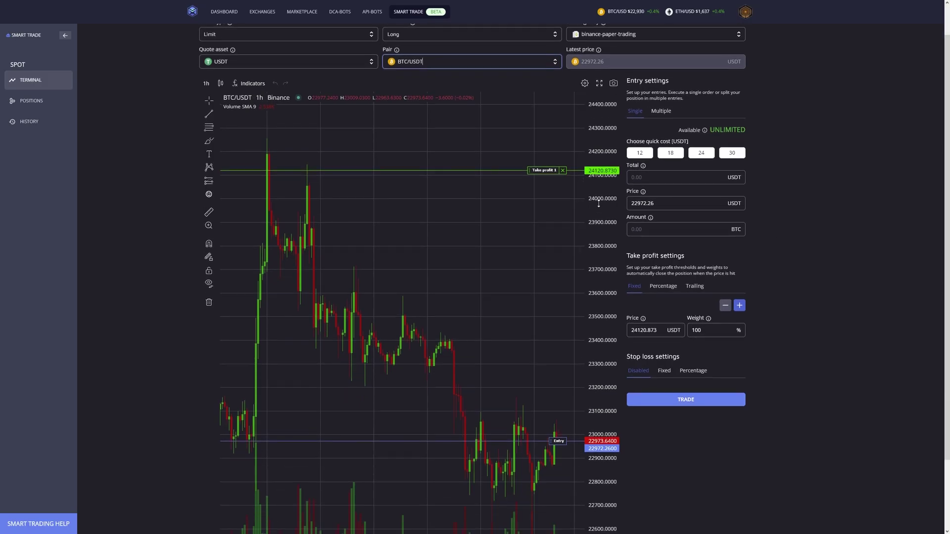
pyautogui.moveTo(599, 204); pyautogui.dragTo(604, 214)
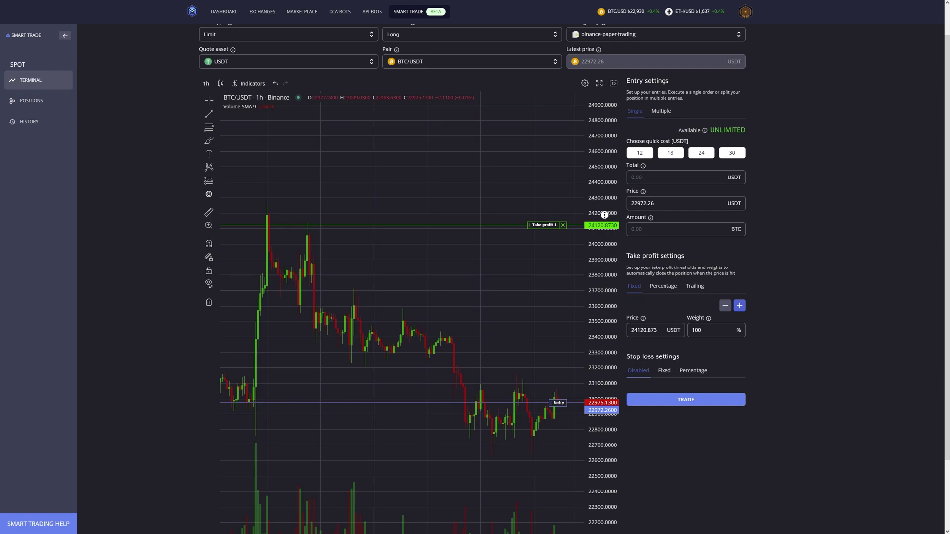
pyautogui.moveTo(595, 214); pyautogui.dragTo(596, 223)
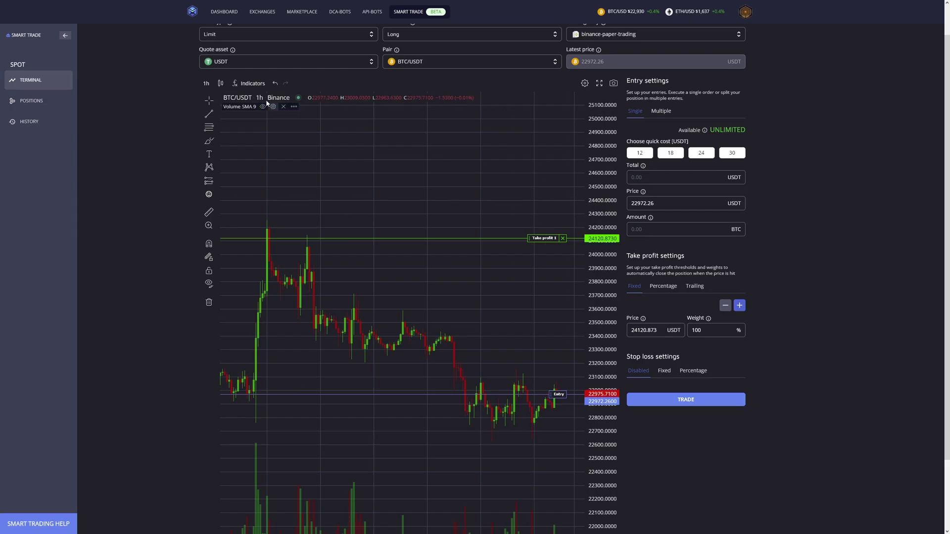
pyautogui.click(250, 83)
pyautogui.click(467, 232)
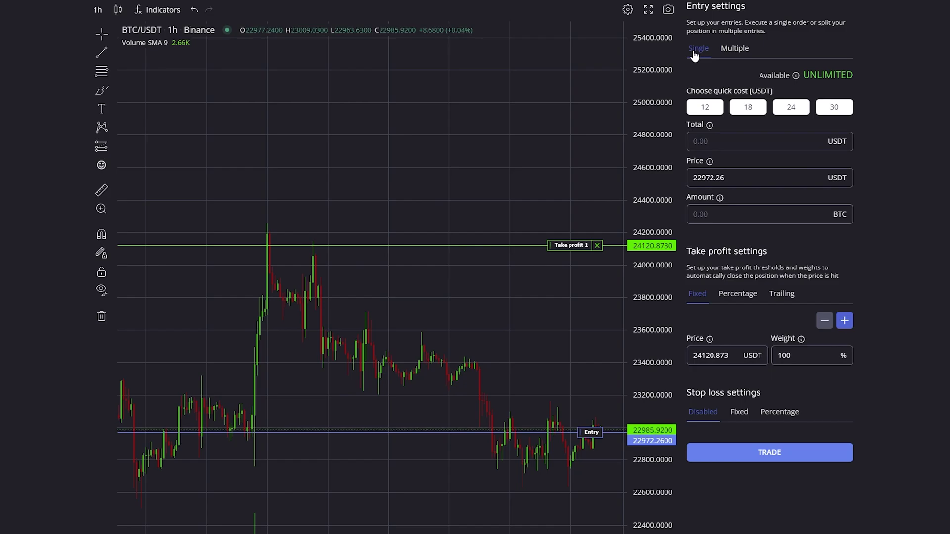
# Compare the multiple and single entry modes, keep single, and set its total to 100 USDT and its price to 23000 USDT
pyautogui.click(731, 61)
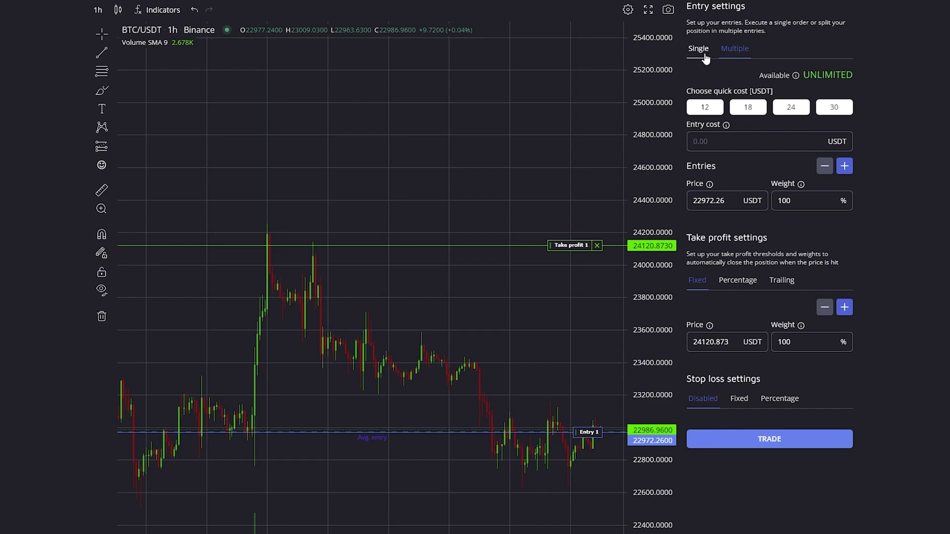
pyautogui.click(706, 59)
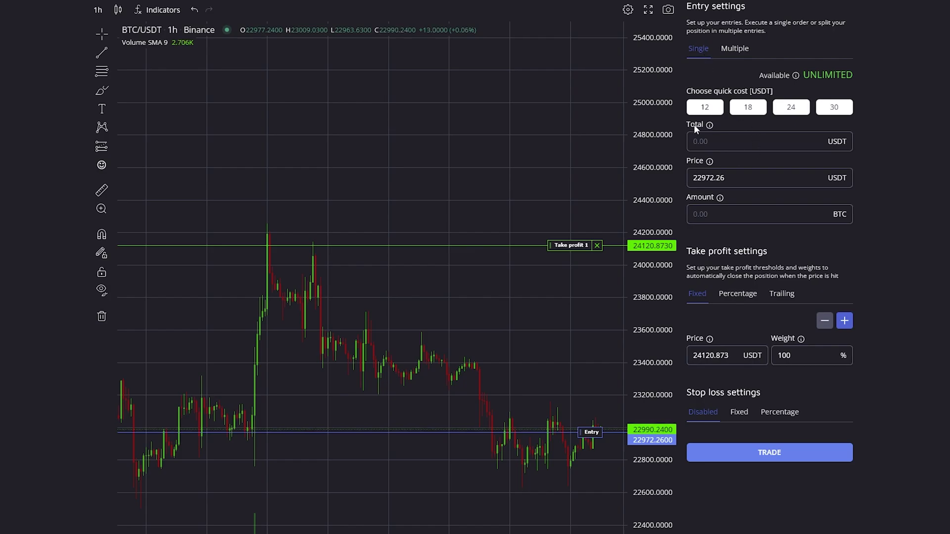
pyautogui.click(757, 142)
pyautogui.write('100')
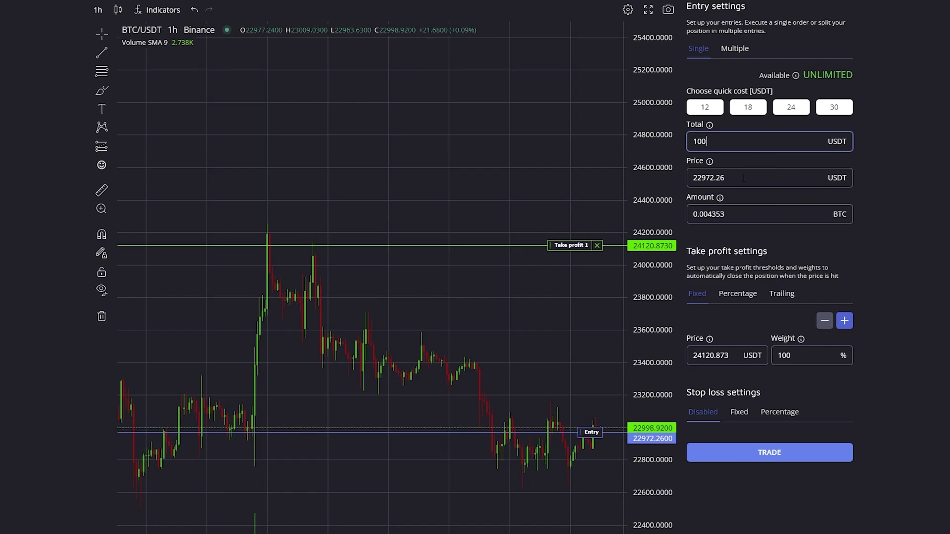
pyautogui.press('Tab')
pyautogui.write('23000')
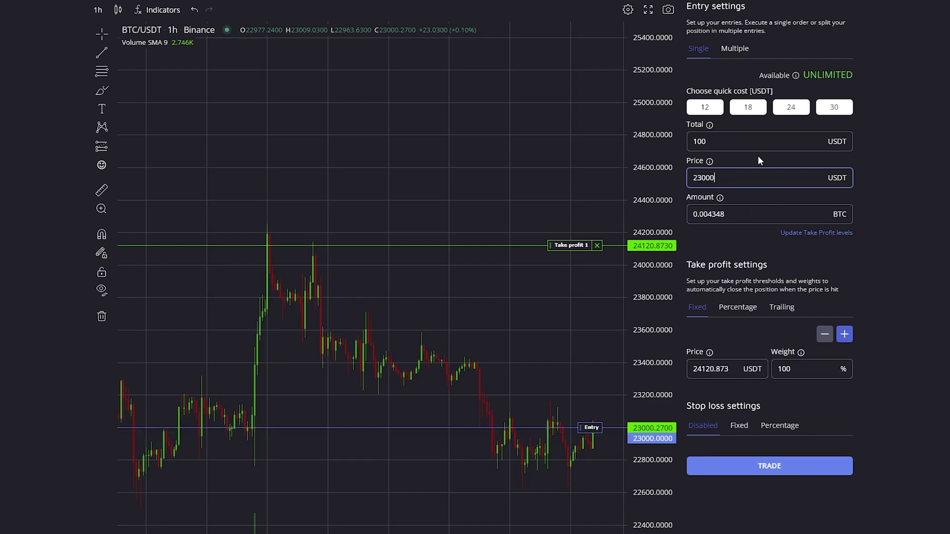
pyautogui.click(760, 158)
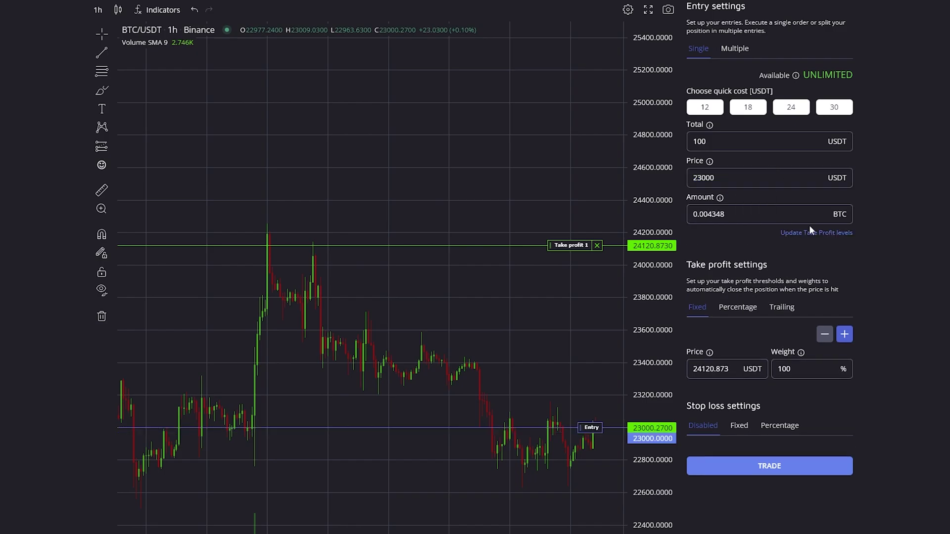
# Move the single entry's line up on the chart to a price of about 23047 USDT
pyautogui.moveTo(720, 177); pyautogui.dragTo(651, 178)
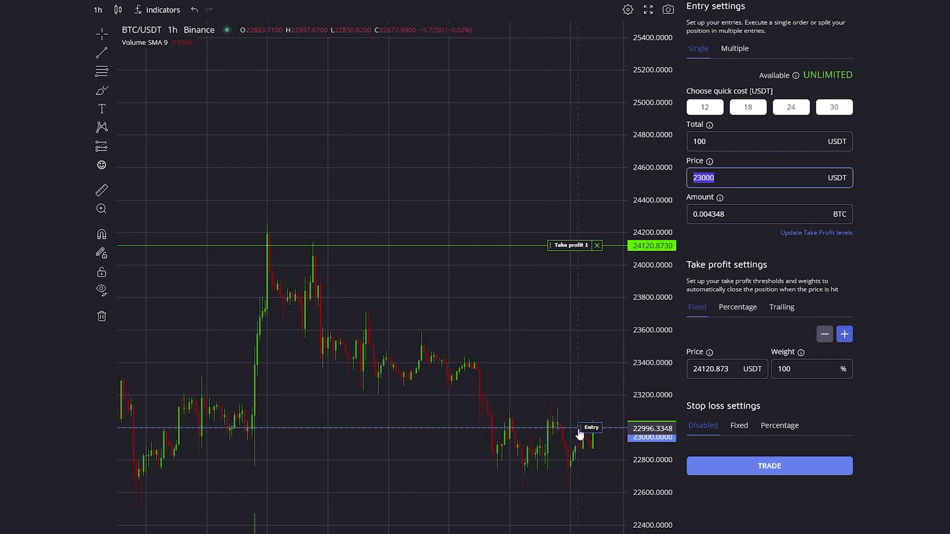
pyautogui.moveTo(580, 428)
pyautogui.mouseDown()
pyautogui.moveTo(566, 409)
pyautogui.moveTo(605, 415)
pyautogui.moveTo(594, 361)
pyautogui.moveTo(588, 425)
pyautogui.mouseUp()
pyautogui.moveTo(735, 177); pyautogui.dragTo(663, 178)
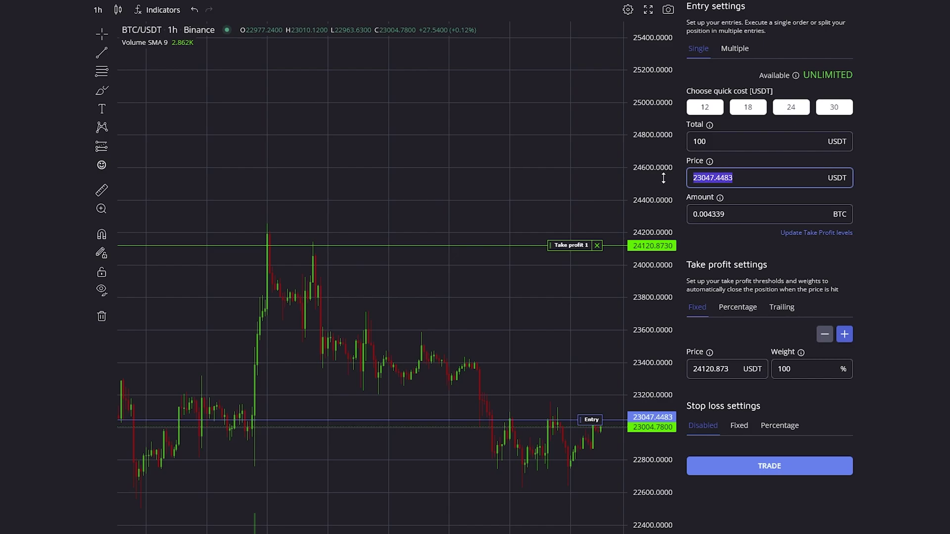
pyautogui.click(727, 245)
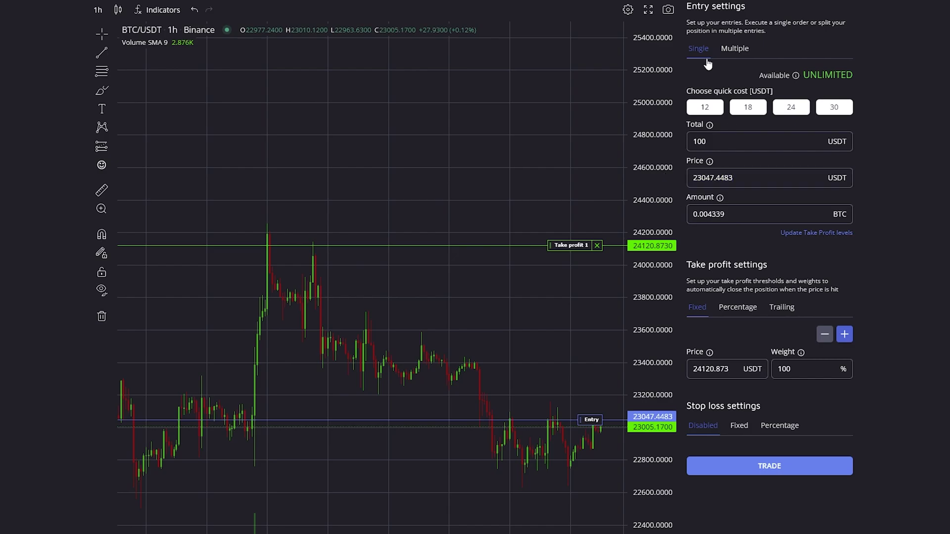
# Switch to multiple entries with a cost of 100 USDT, expand them to four entries and fill their weights evenly
pyautogui.click(733, 57)
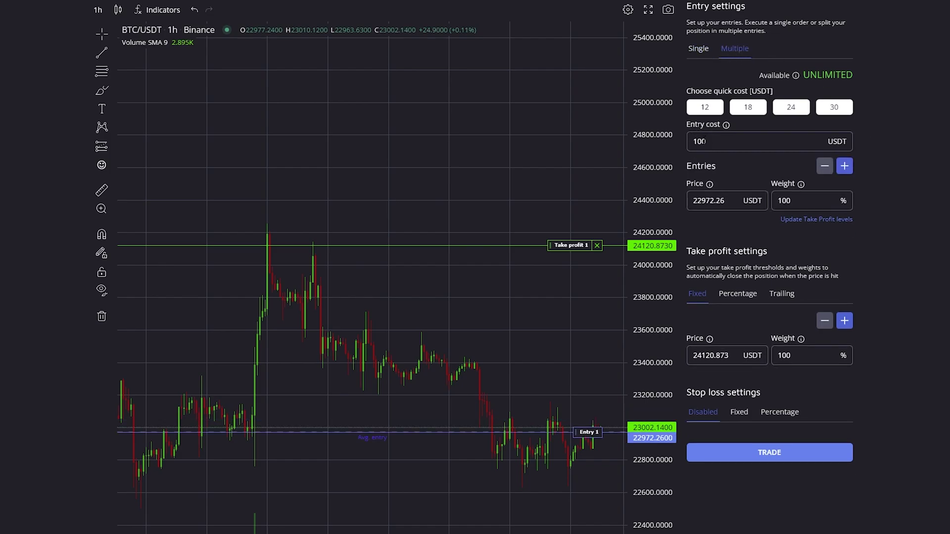
pyautogui.doubleClick(703, 141)
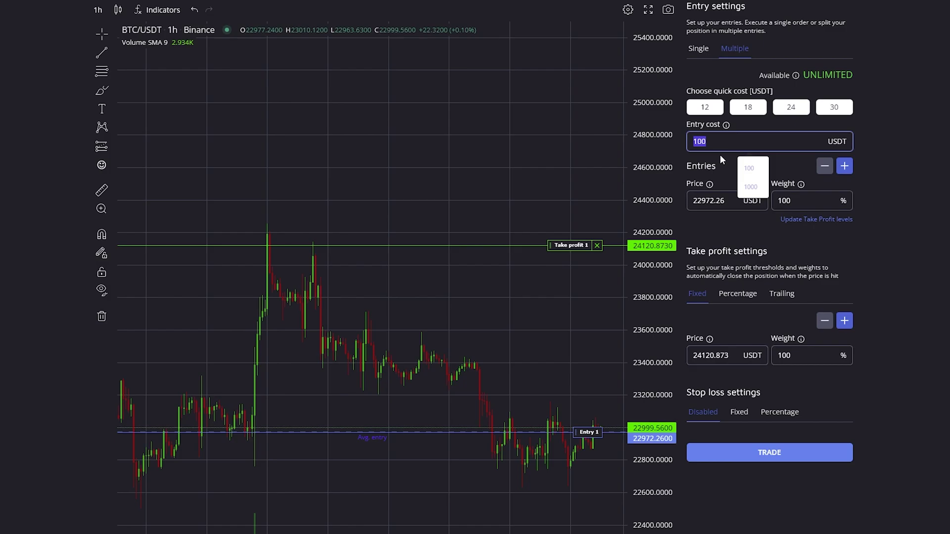
pyautogui.click(720, 155)
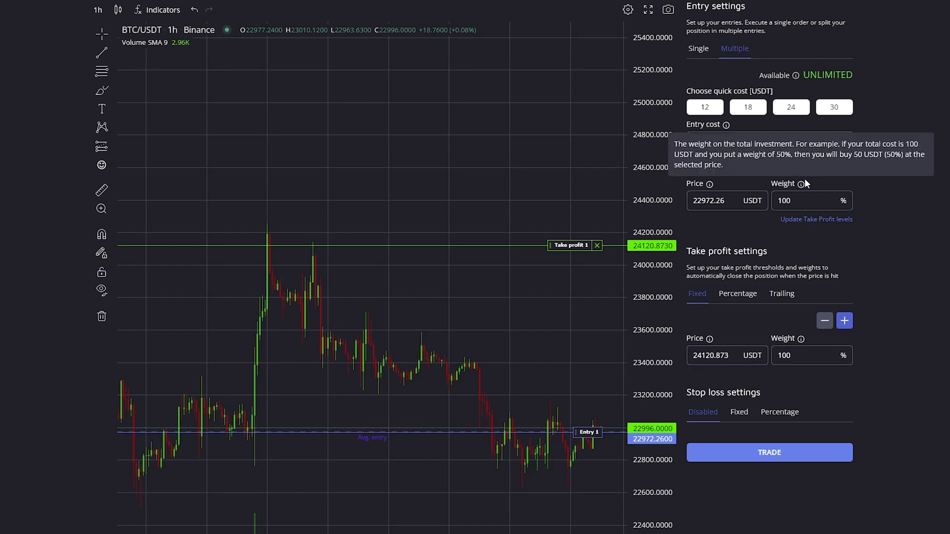
pyautogui.click(845, 167)
pyautogui.click(844, 166)
pyautogui.click(844, 166)
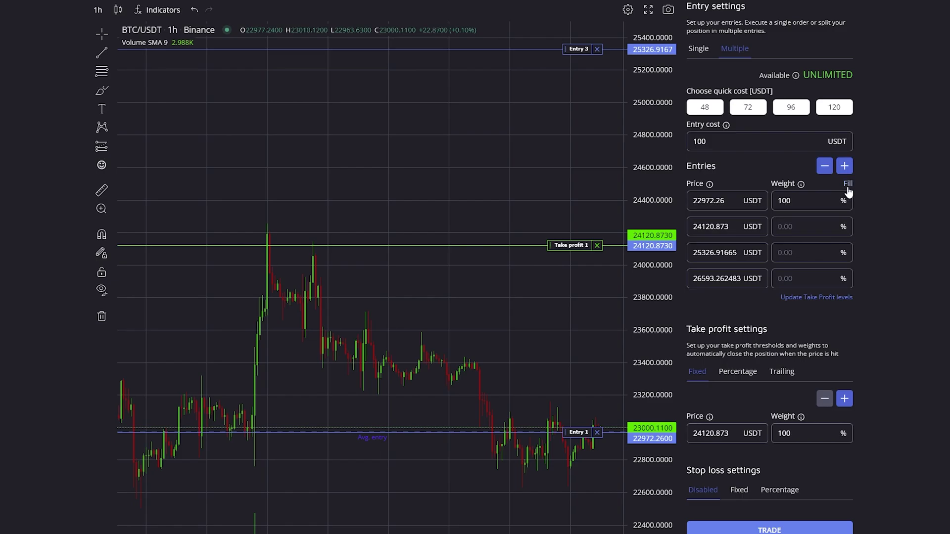
pyautogui.click(848, 184)
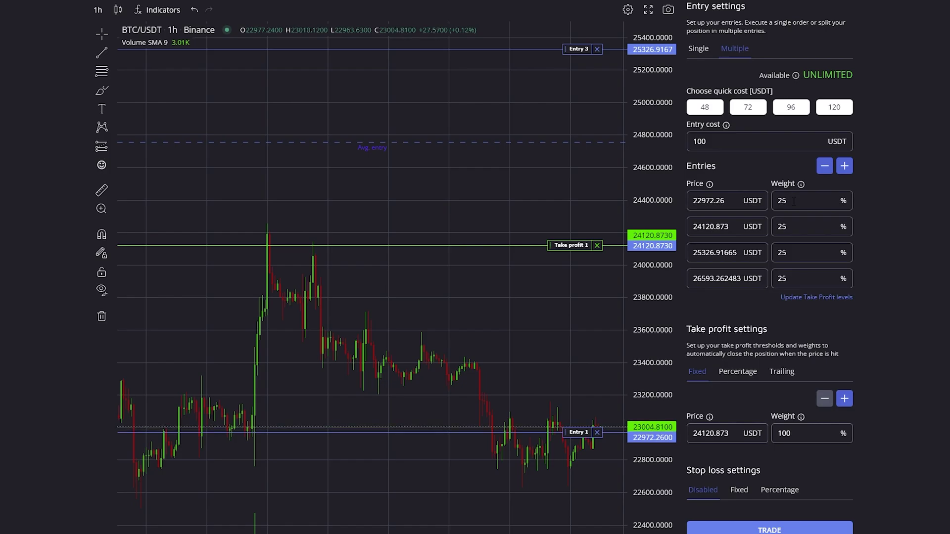
# Move the four entries on the chart to about 22795, 23028, 23237 and 23446 USDT and fill their weights evenly at 25%
pyautogui.moveTo(652, 56); pyautogui.dragTo(645, 499)
pyautogui.moveTo(567, 232); pyautogui.dragTo(579, 356)
pyautogui.moveTo(584, 400); pyautogui.dragTo(583, 369)
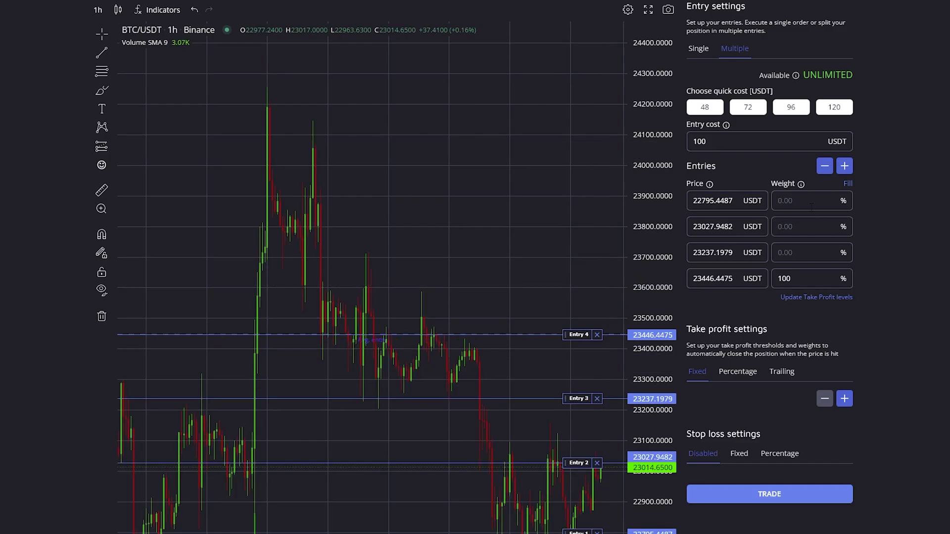
pyautogui.moveTo(667, 203); pyautogui.dragTo(658, 457)
pyautogui.moveTo(573, 264); pyautogui.dragTo(565, 223)
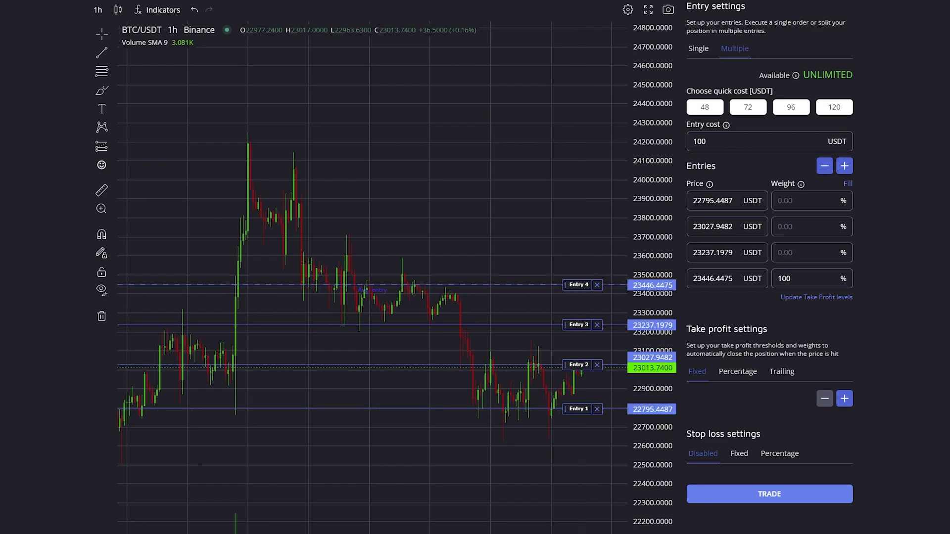
pyautogui.click(847, 184)
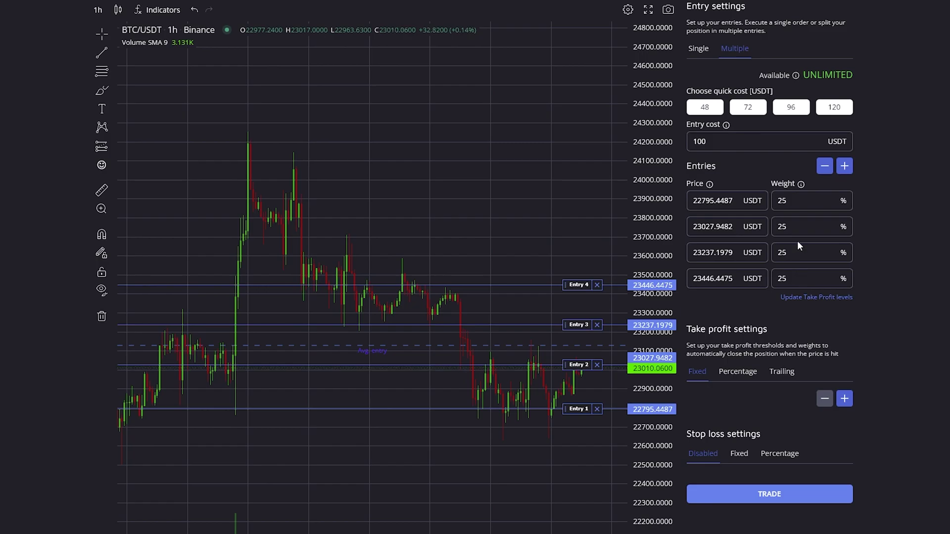
# Set the entry weights to 40, 30, 20 and 10% from the lowest price to the highest
pyautogui.doubleClick(798, 278)
pyautogui.write('10')
pyautogui.doubleClick(798, 252)
pyautogui.write('20')
pyautogui.doubleClick(798, 226)
pyautogui.write('30')
pyautogui.doubleClick(798, 201)
pyautogui.write('40')
pyautogui.click(910, 230)
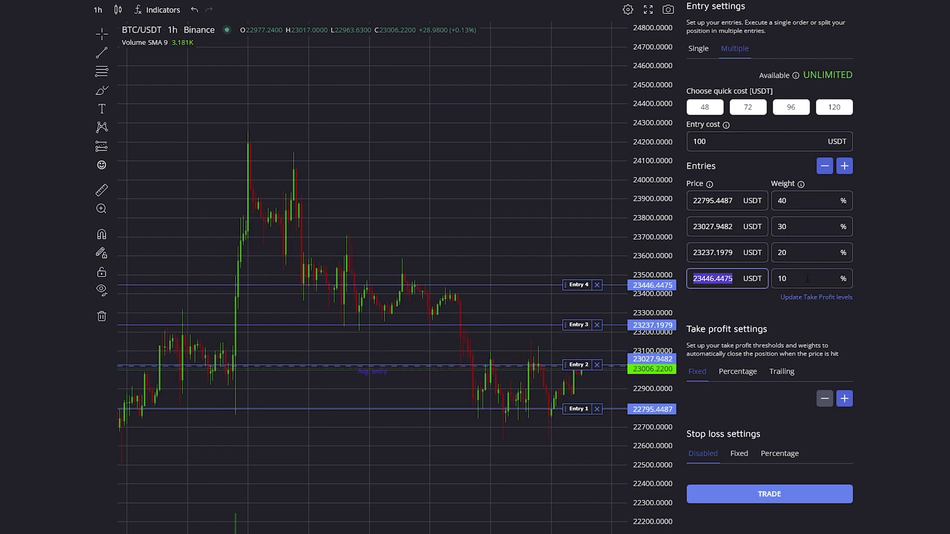
# Lower the three upper entries on the chart to about 22865, 22936 and 22991 USDT
pyautogui.doubleClick(783, 252)
pyautogui.doubleClick(784, 201)
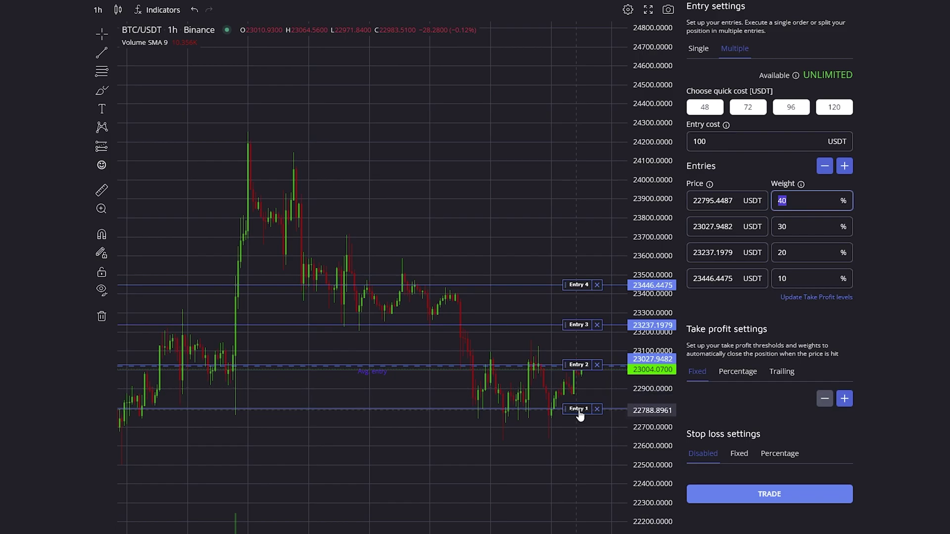
pyautogui.click(387, 346)
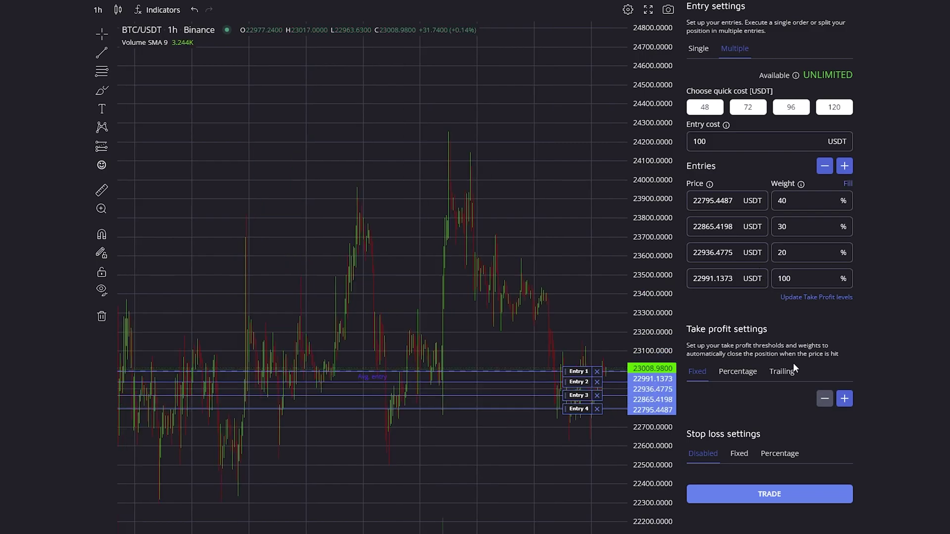
# Add a fixed take profit at 23000 USDT and raise its line on the chart to about 23120 USDT
pyautogui.scroll(-1, 795, 368)
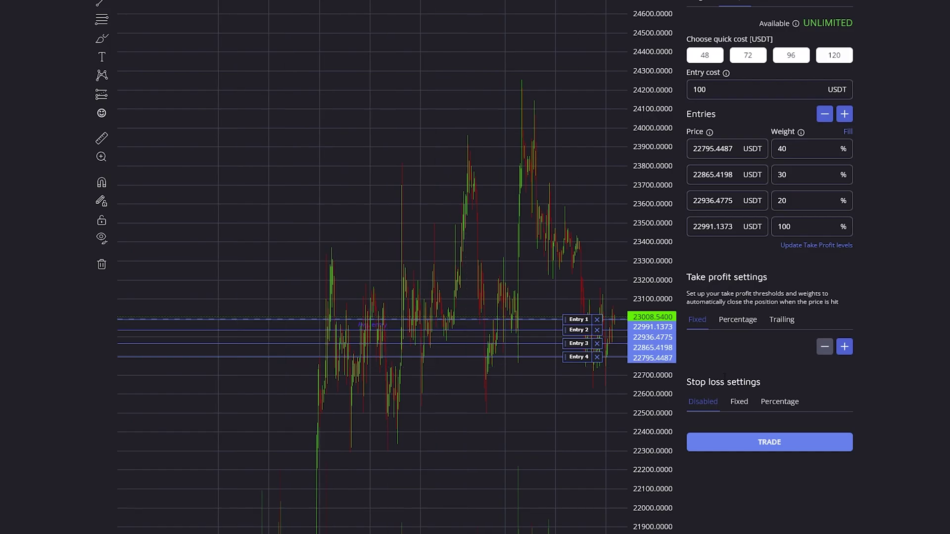
pyautogui.click(844, 347)
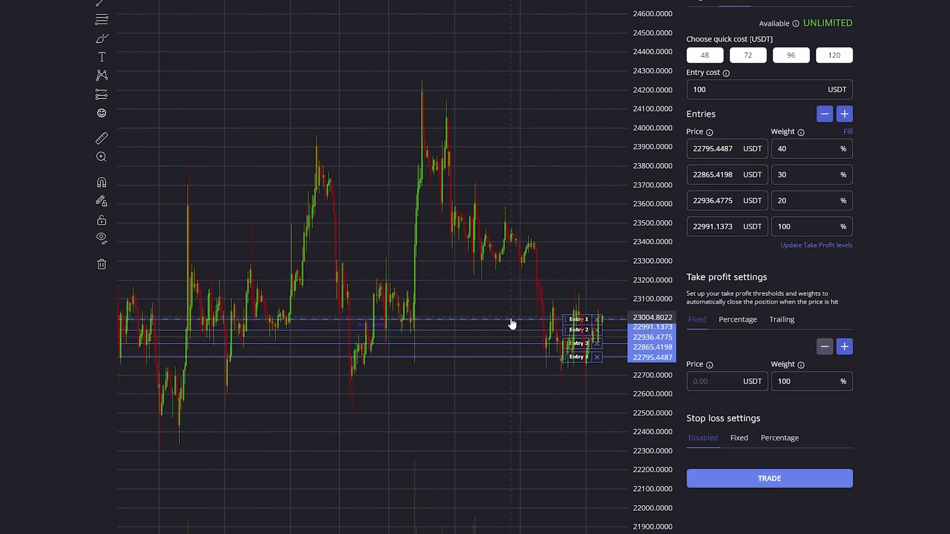
pyautogui.click(715, 388)
pyautogui.write('23000')
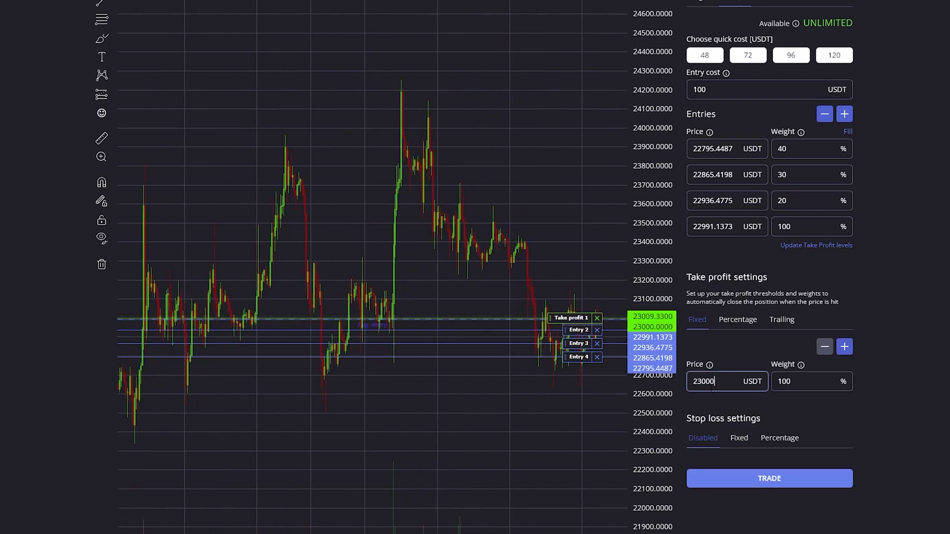
pyautogui.click(555, 320)
pyautogui.moveTo(555, 320); pyautogui.dragTo(555, 296)
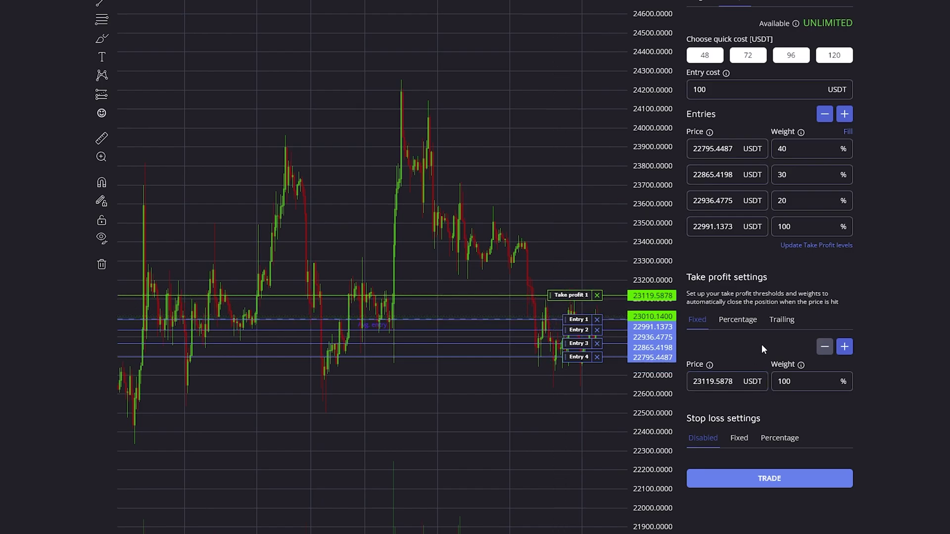
# Add three more fixed take profits with 25% weights and move them on the chart to about 23313, 23577 and 23804 USDT
pyautogui.click(845, 347)
pyautogui.click(845, 348)
pyautogui.click(845, 347)
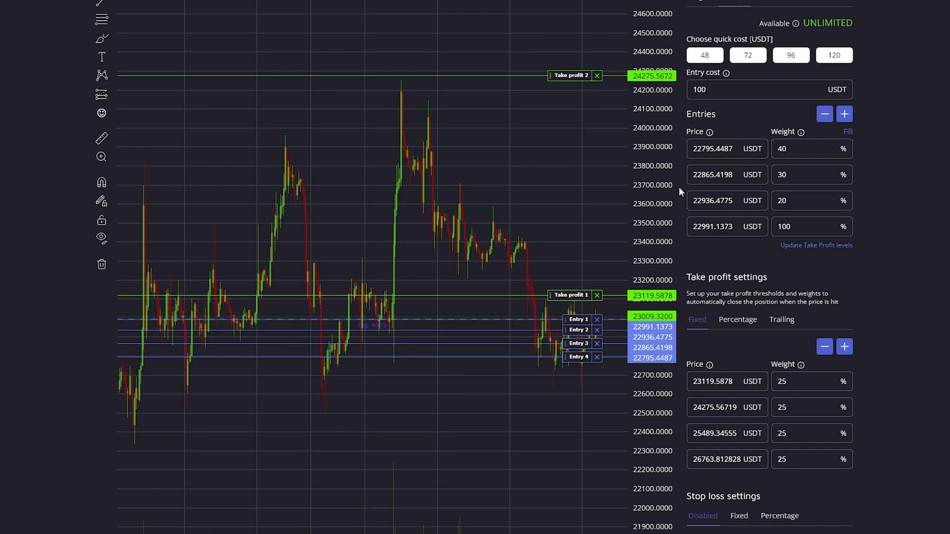
pyautogui.moveTo(639, 150); pyautogui.dragTo(657, 514)
pyautogui.moveTo(572, 221); pyautogui.dragTo(571, 287)
pyautogui.moveTo(564, 137); pyautogui.dragTo(564, 268)
pyautogui.moveTo(569, 50); pyautogui.dragTo(565, 254)
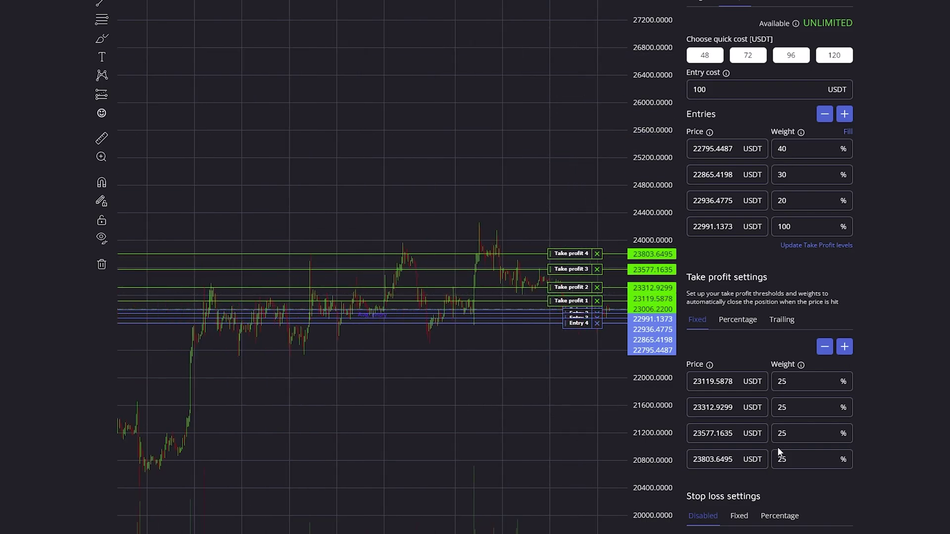
# Lower the three lowest entries on the chart to about 22549, 22723 and 22857 USDT and set all four entry weights to 25%
pyautogui.scroll(6, 551, 375)
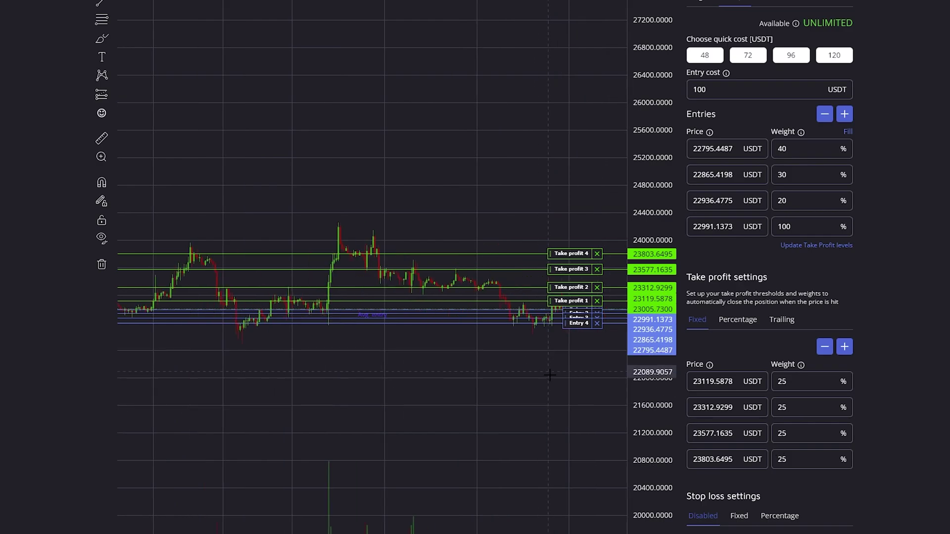
pyautogui.moveTo(673, 379); pyautogui.dragTo(674, 368)
pyautogui.click(774, 382)
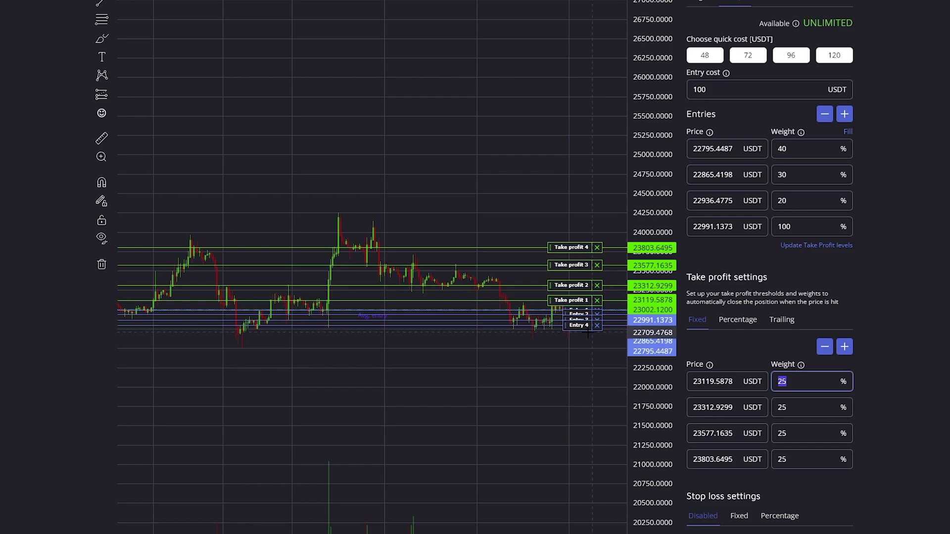
pyautogui.moveTo(579, 325); pyautogui.dragTo(577, 345)
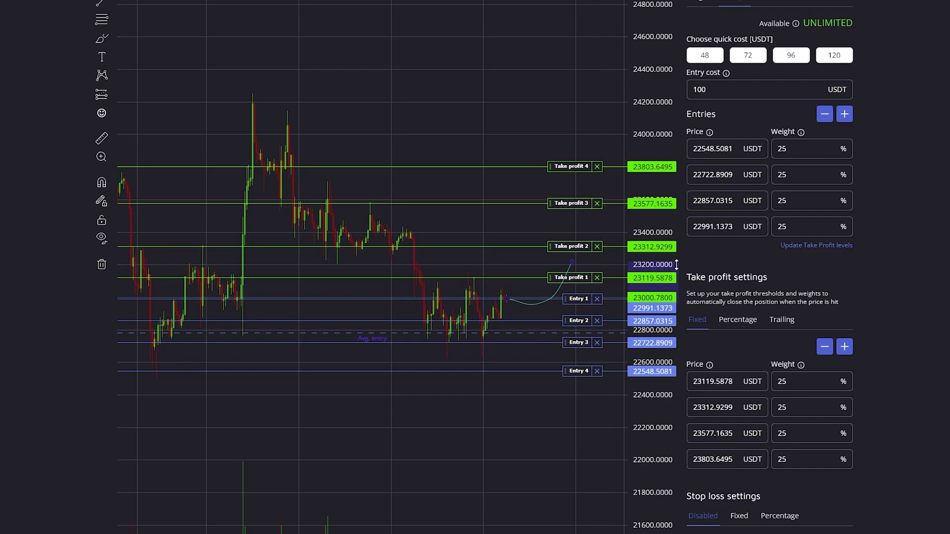
pyautogui.click(804, 384)
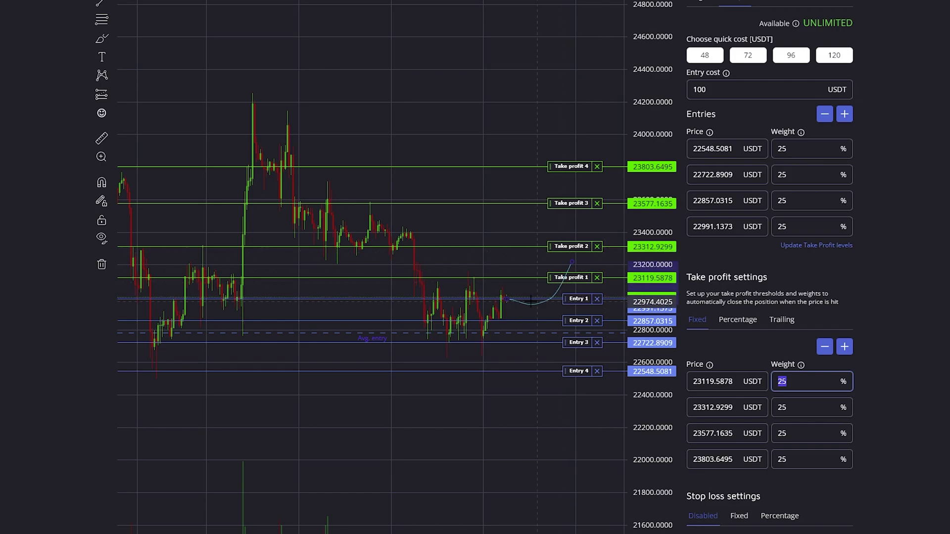
# Replace the projected price curve with a freehand one dipping below the lowest entry and rising to about 23200 USDT
pyautogui.hotkey('ctrl', 'z')
pyautogui.hotkey('ctrl', 'z')
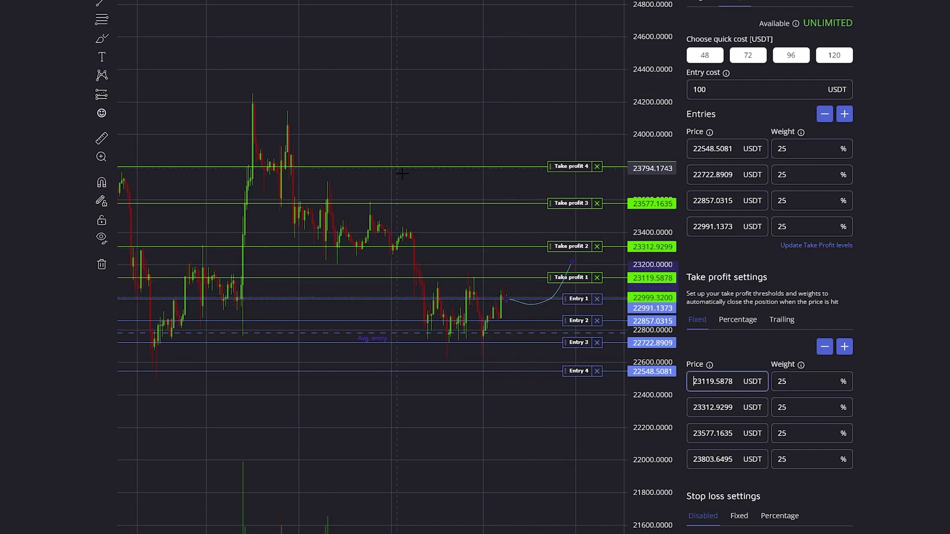
pyautogui.moveTo(507, 299)
pyautogui.mouseDown()
pyautogui.moveTo(598, 376)
pyautogui.moveTo(622, 266)
pyautogui.mouseUp()
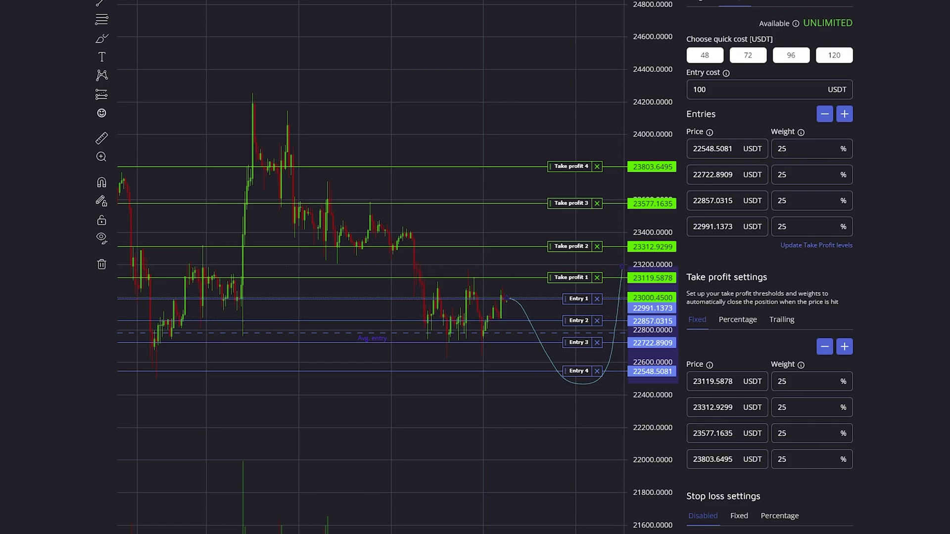
pyautogui.moveTo(428, 116); pyautogui.dragTo(311, 109)
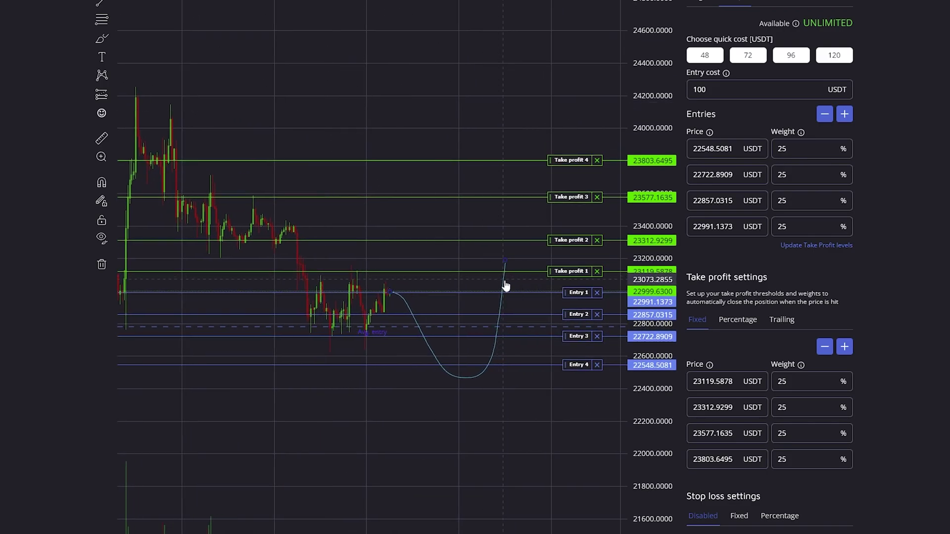
pyautogui.moveTo(720, 91); pyautogui.dragTo(676, 91)
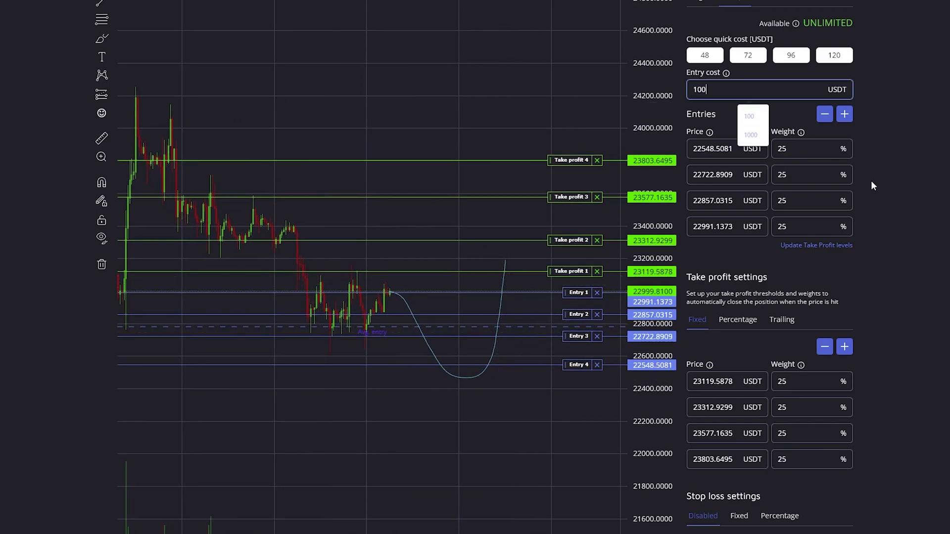
pyautogui.click(890, 185)
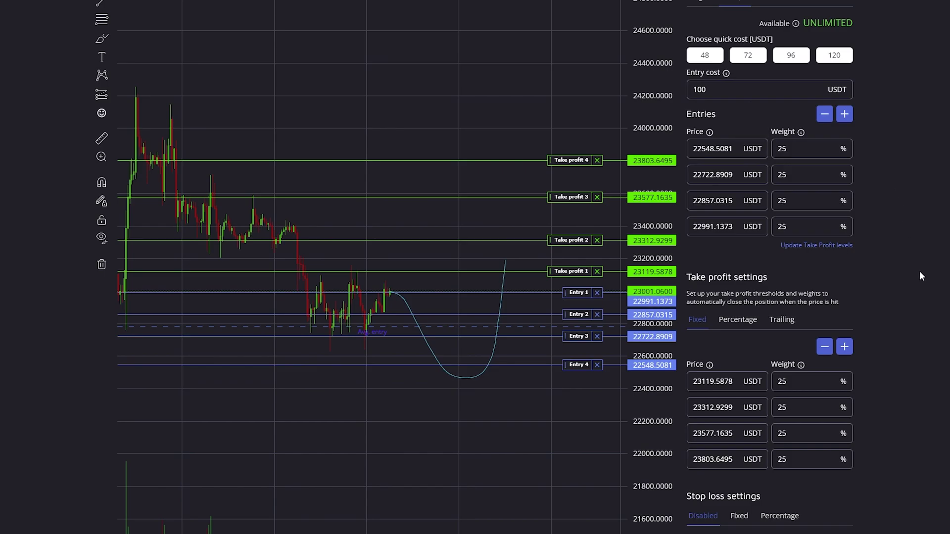
# Raise the second take profit on the chart to about 23332 USDT and switch the take profits to percentage mode
pyautogui.scroll(-5, 411, 332)
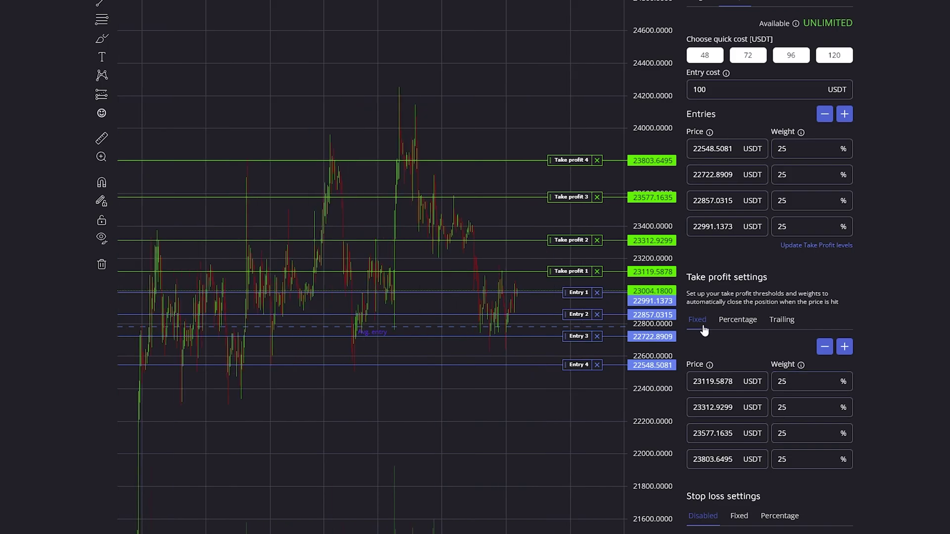
pyautogui.moveTo(554, 240); pyautogui.dragTo(554, 238)
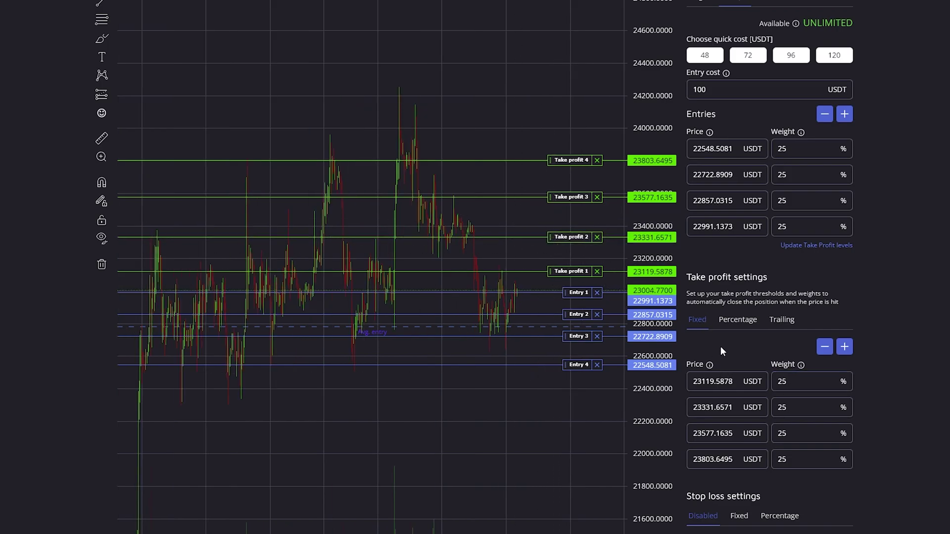
pyautogui.click(743, 326)
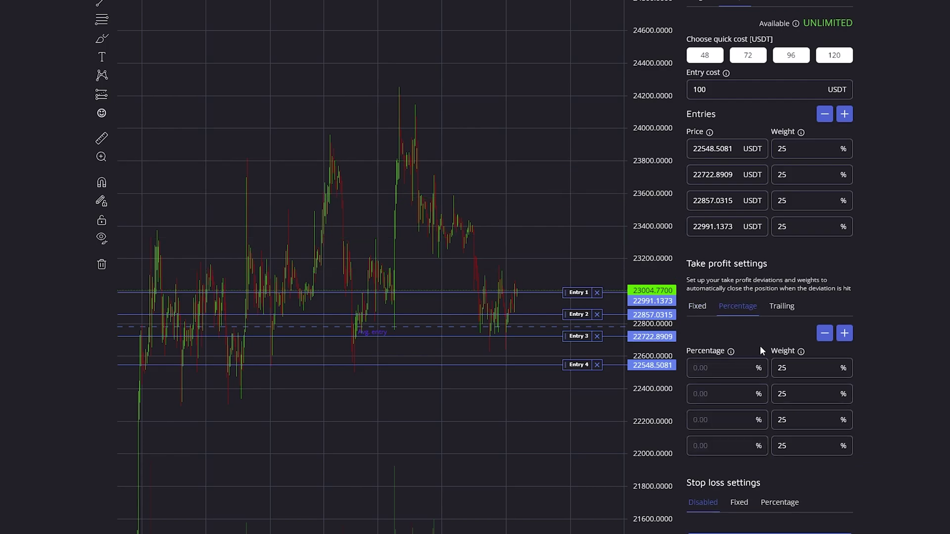
# Set the four percentage take profits to 5, 10, 15 and 20%
pyautogui.click(726, 368)
pyautogui.write('5')
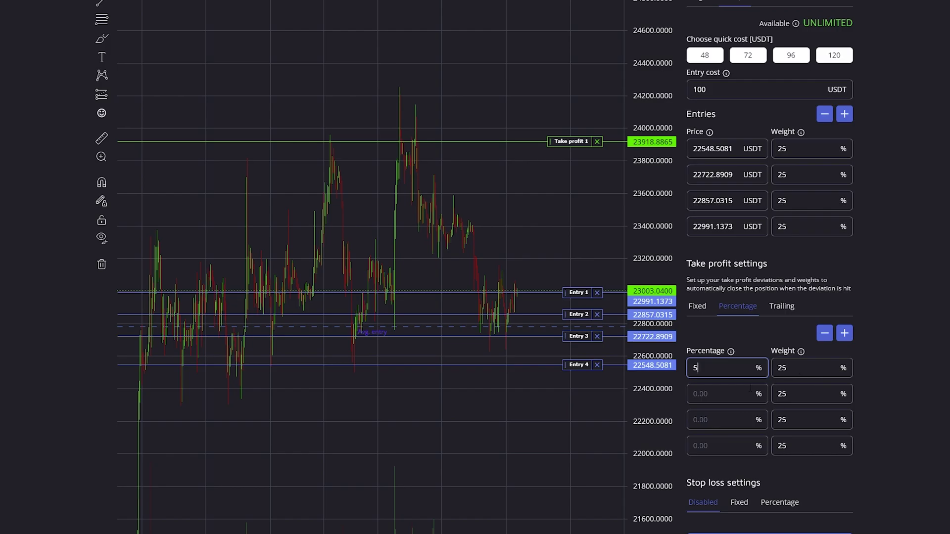
pyautogui.click(741, 391)
pyautogui.write('10')
pyautogui.click(722, 420)
pyautogui.write('15')
pyautogui.click(716, 447)
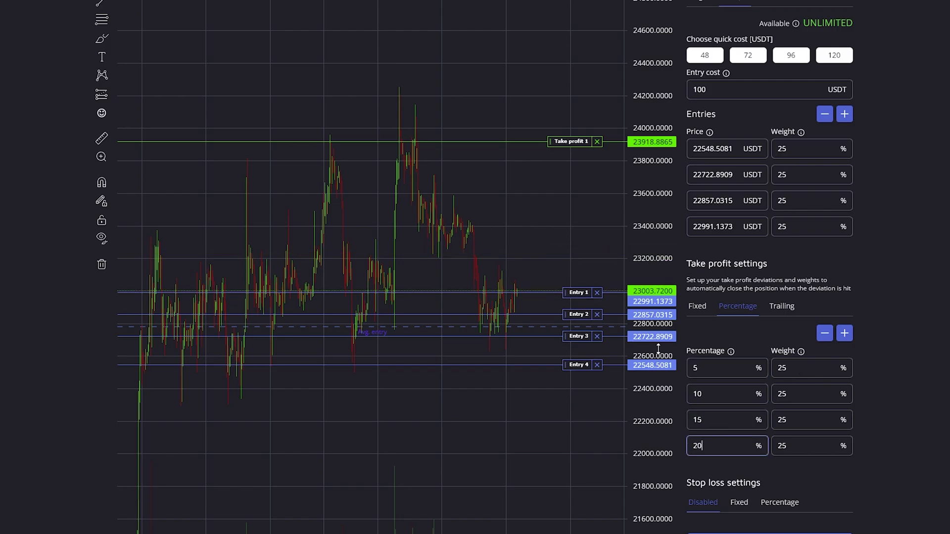
pyautogui.moveTo(645, 237); pyautogui.dragTo(656, 532)
pyautogui.moveTo(664, 281); pyautogui.dragTo(613, 215)
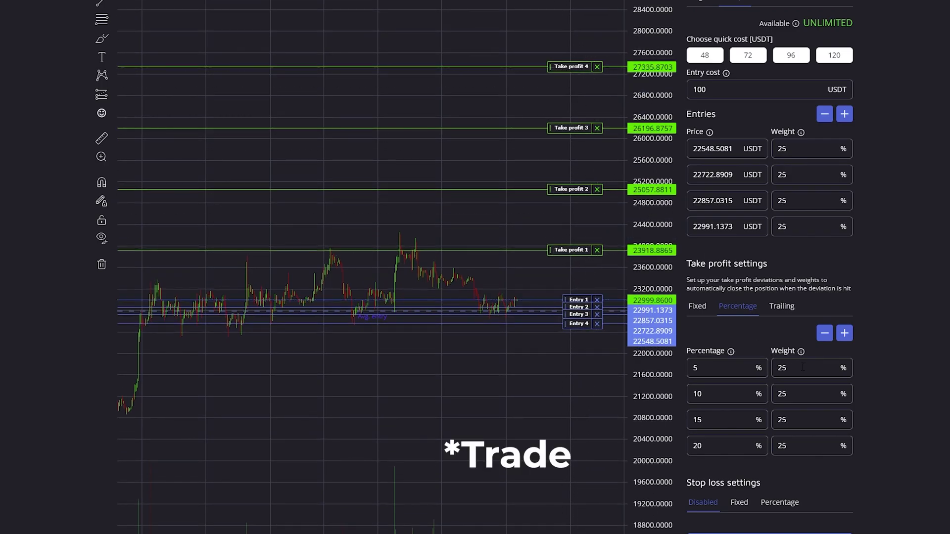
# Switch to a trailing take profit with a 5% threshold and a 1% trailing deviation
pyautogui.click(781, 307)
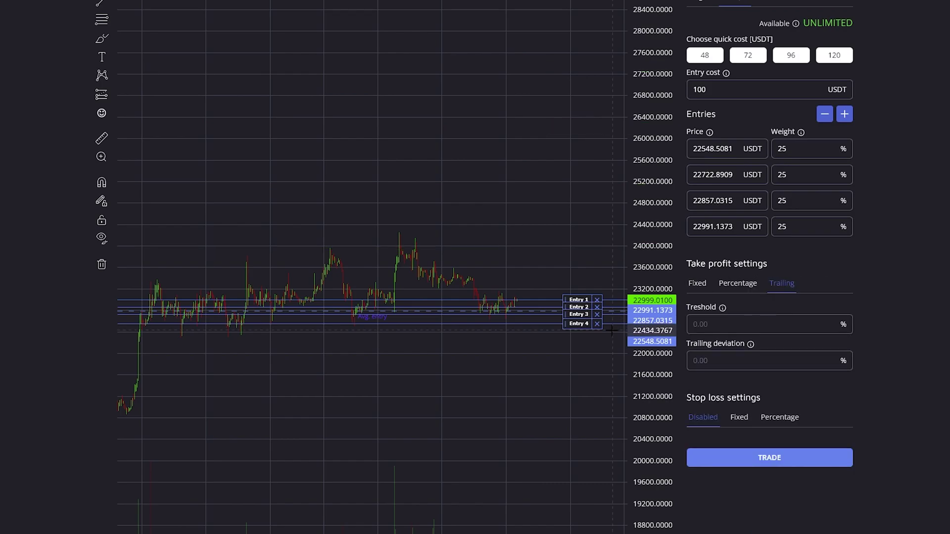
pyautogui.scroll(1, 545, 152)
pyautogui.moveTo(500, 165); pyautogui.dragTo(555, 155)
pyautogui.click(712, 325)
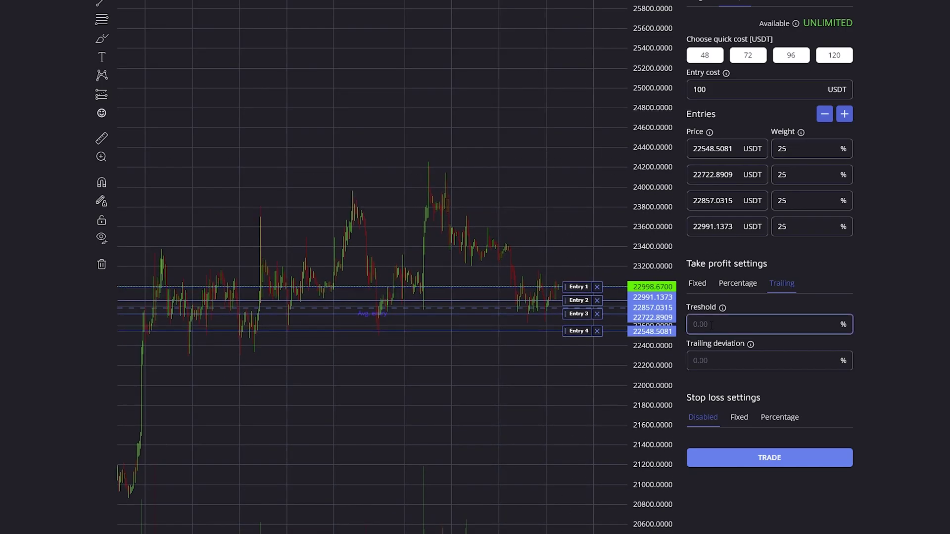
pyautogui.write('5')
pyautogui.scroll(5, 569, 245)
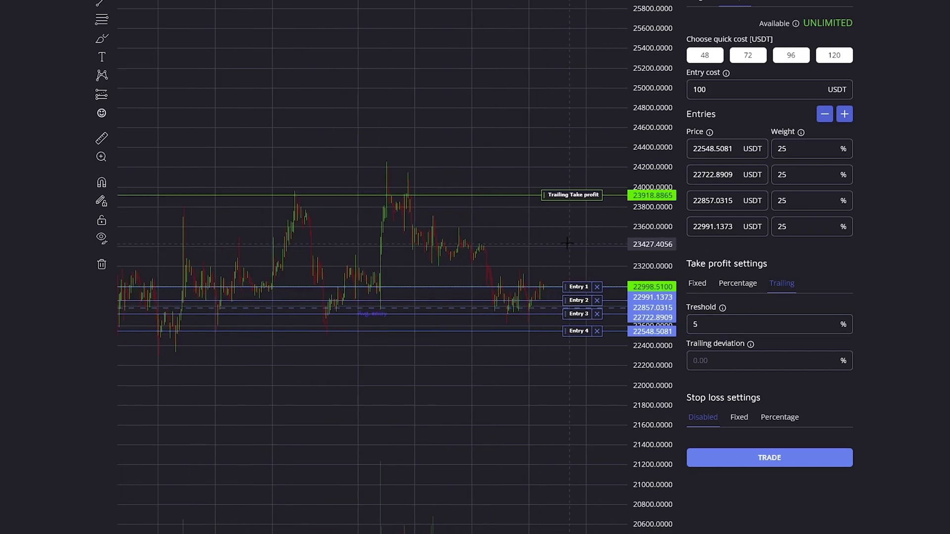
pyautogui.moveTo(567, 242); pyautogui.dragTo(529, 264)
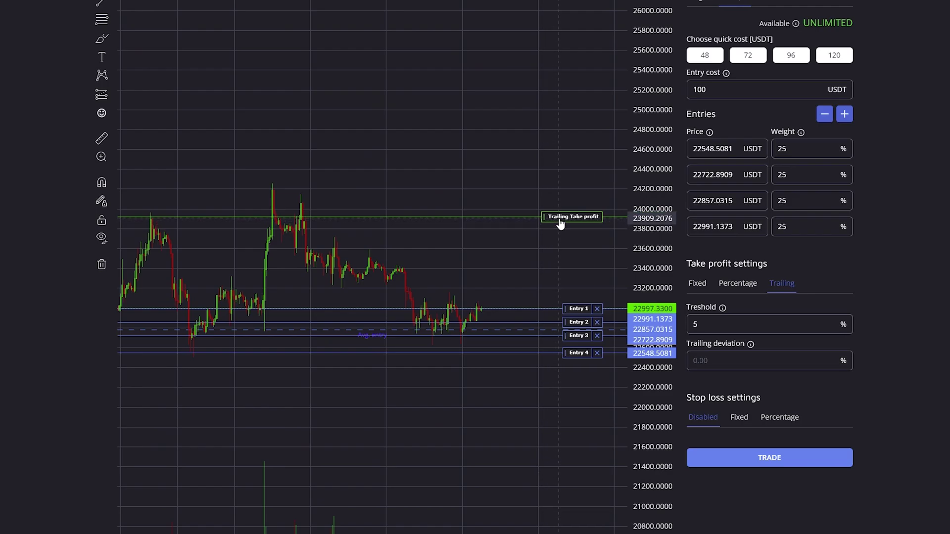
pyautogui.click(711, 359)
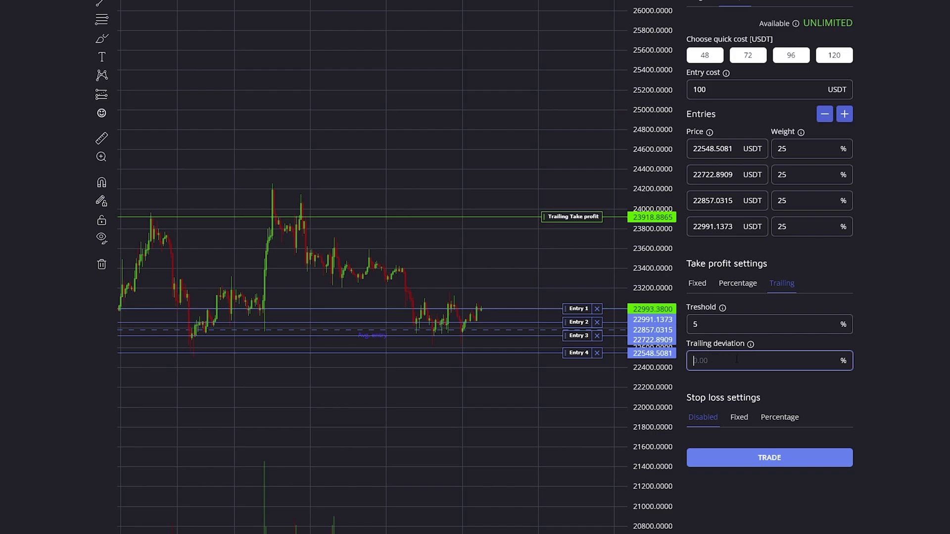
pyautogui.write('1')
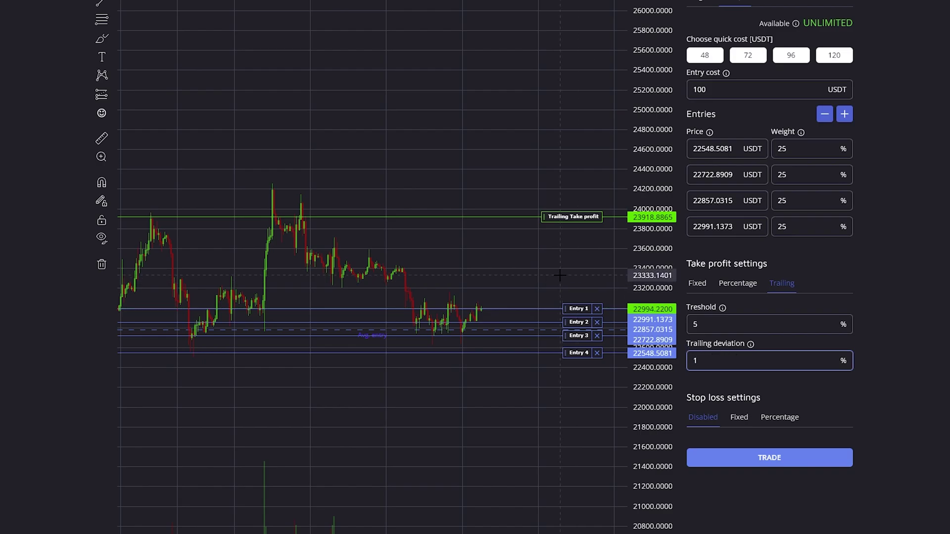
# Draw a rising freehand price path past the trailing take profit line and place a price range about 230 USDT downward from the line
pyautogui.moveTo(558, 274); pyautogui.dragTo(486, 270)
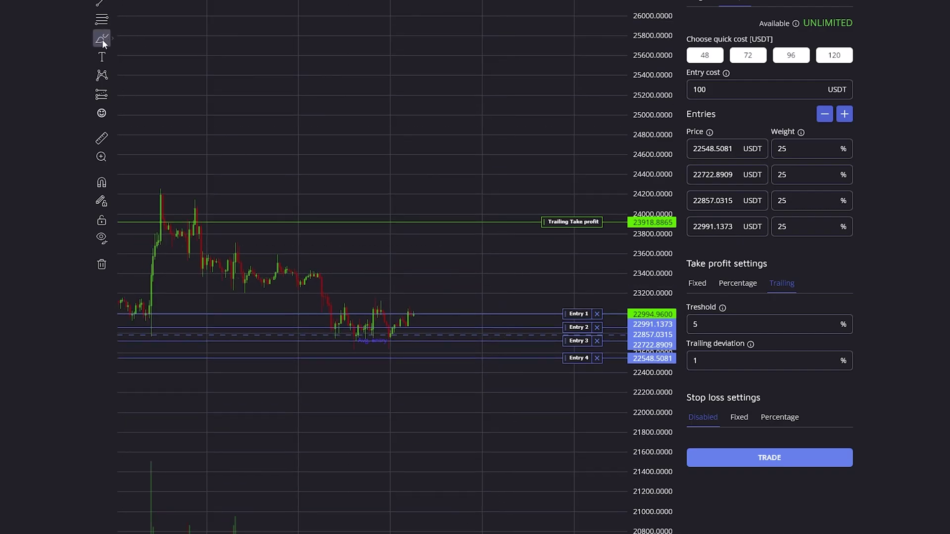
pyautogui.moveTo(413, 313)
pyautogui.mouseDown()
pyautogui.moveTo(445, 304)
pyautogui.moveTo(514, 210)
pyautogui.mouseUp()
pyautogui.click(102, 94)
pyautogui.click(148, 169)
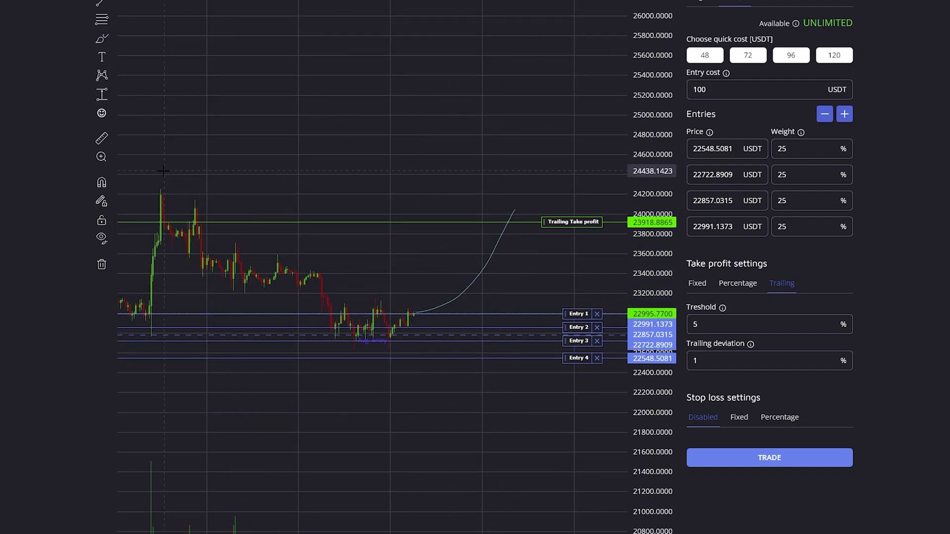
pyautogui.click(518, 222)
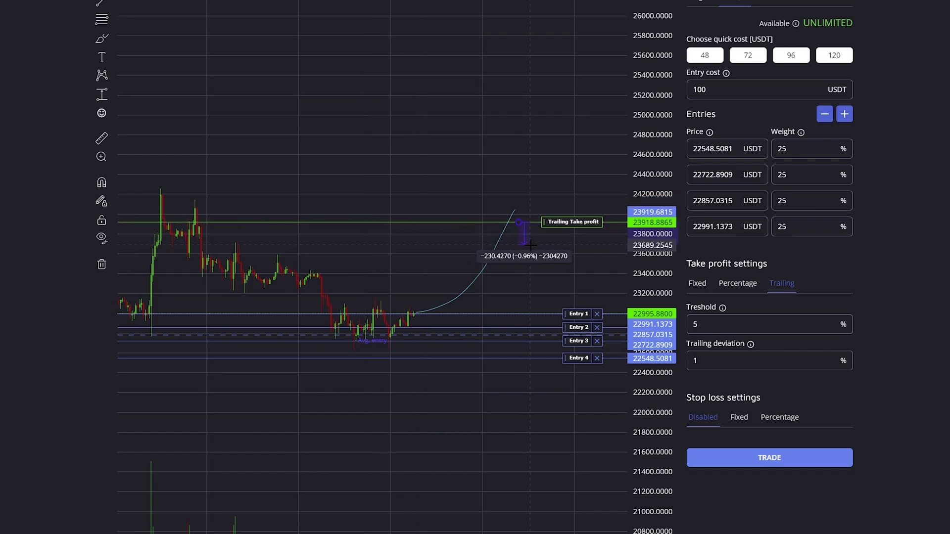
pyautogui.click(529, 245)
# Raise the trailing take profit line to about 24878 USDT and extend the price path and range measure up to it
pyautogui.moveTo(582, 267); pyautogui.dragTo(520, 271)
pyautogui.moveTo(546, 226); pyautogui.dragTo(547, 131)
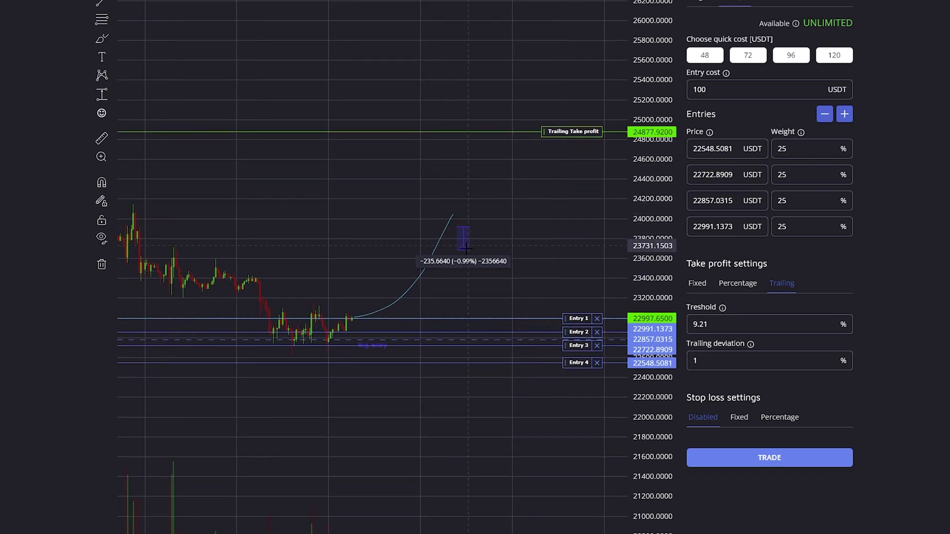
pyautogui.moveTo(464, 251); pyautogui.dragTo(494, 140)
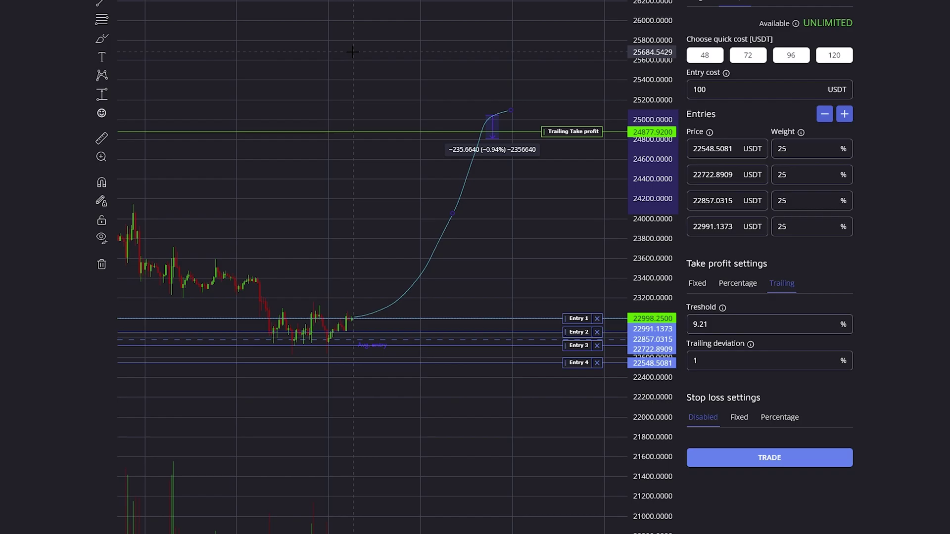
# Switch the take profits back to the percentage levels
pyautogui.click(738, 284)
pyautogui.scroll(-1, 706, 462)
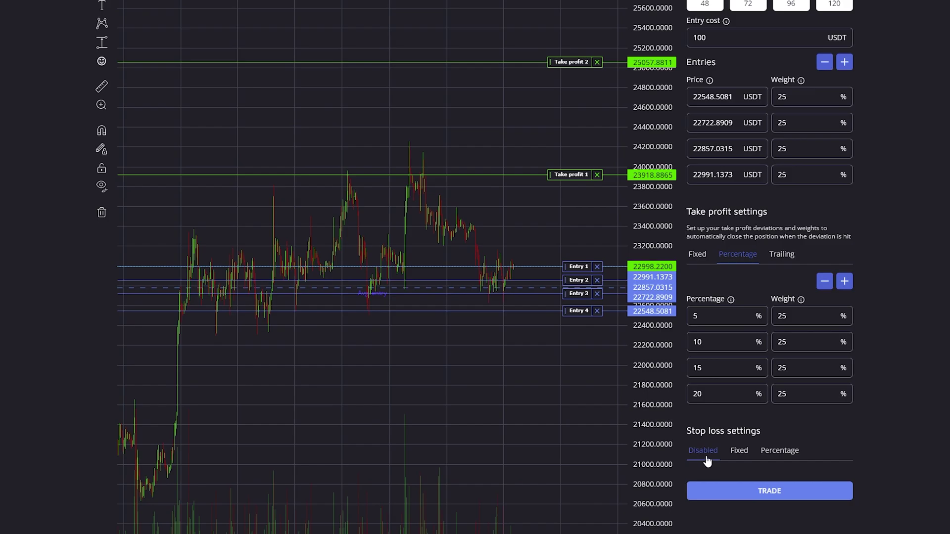
pyautogui.scroll(-3, 497, 368)
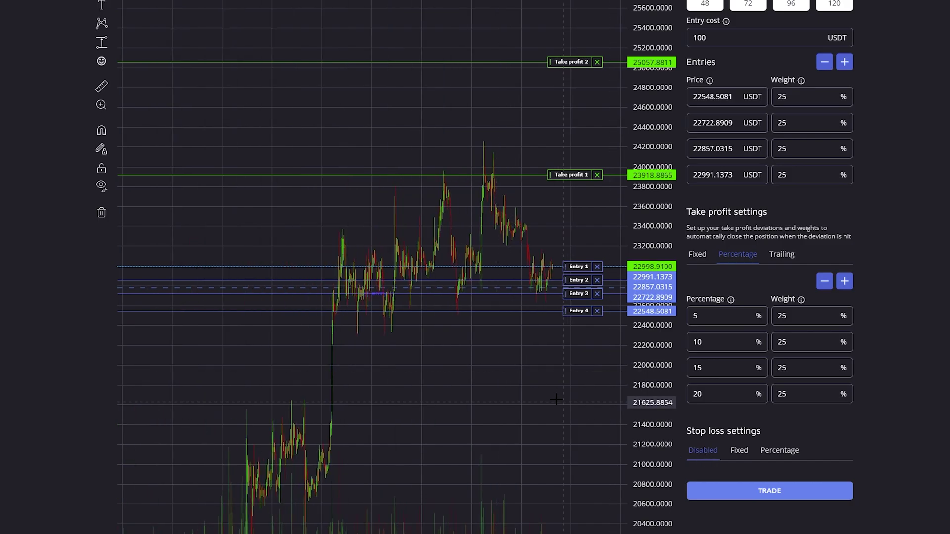
pyautogui.scroll(3, 557, 403)
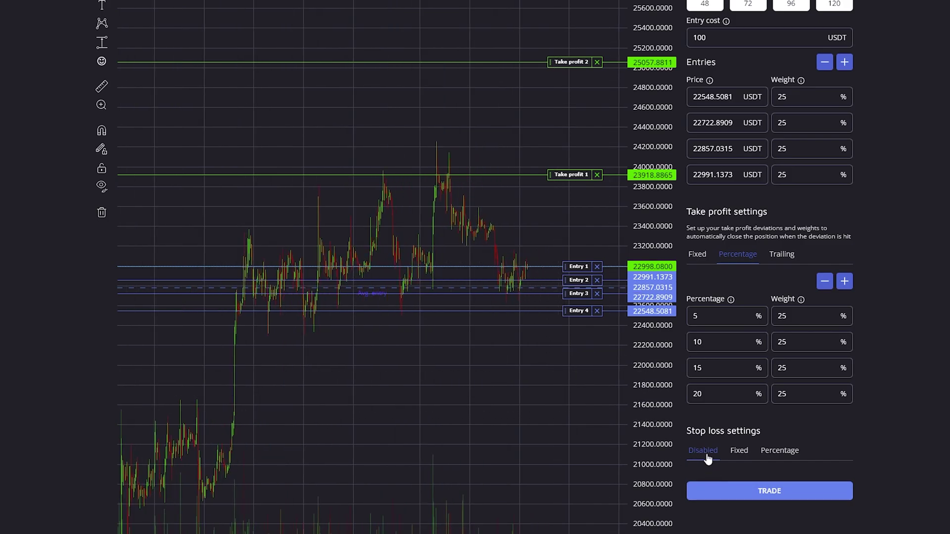
# Add a fixed stop loss at 22000 USDT and raise its line on the chart to about 22312 USDT
pyautogui.click(739, 451)
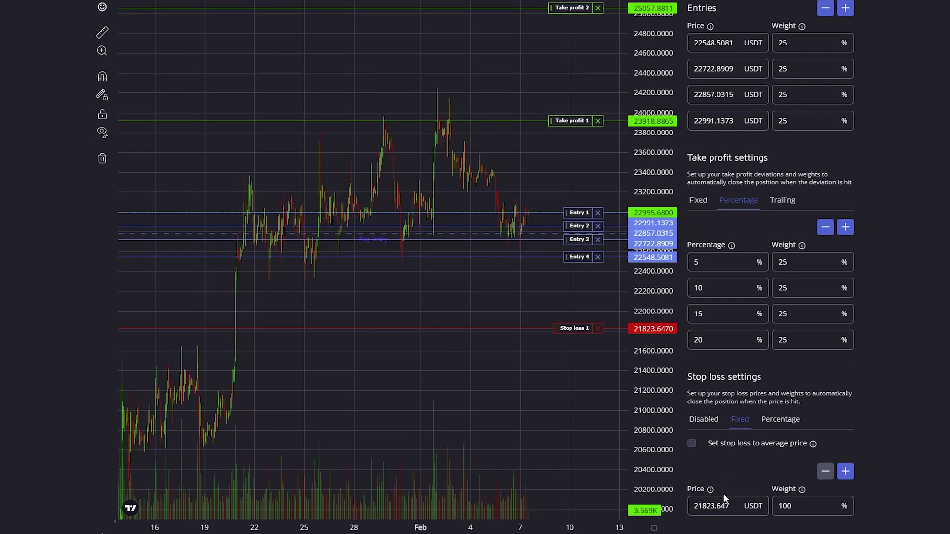
pyautogui.doubleClick(735, 506)
pyautogui.write('220000')
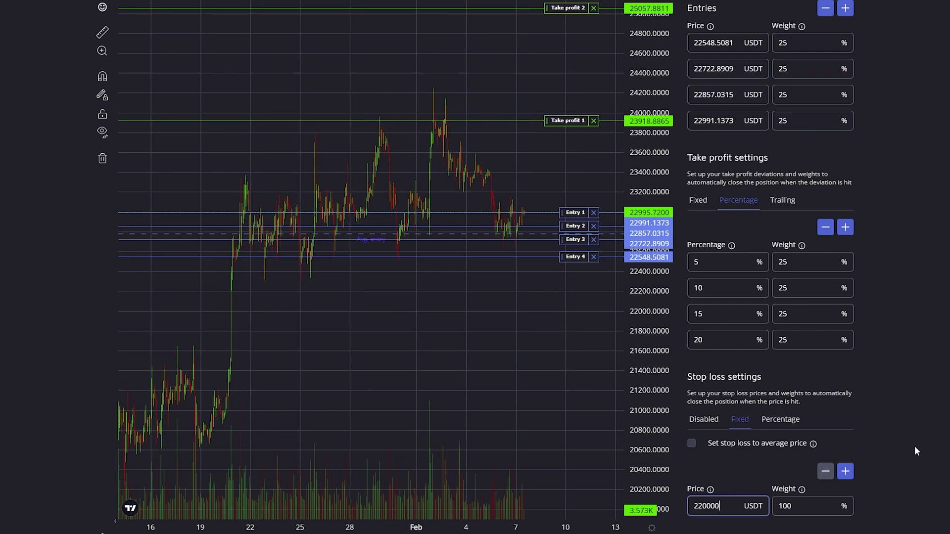
pyautogui.press('BackSpace')
pyautogui.click(857, 447)
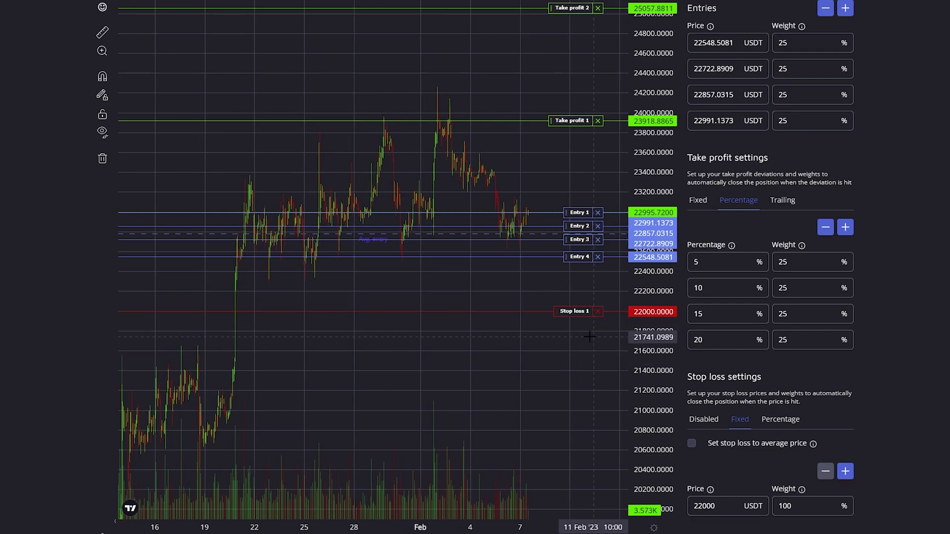
pyautogui.moveTo(559, 319); pyautogui.dragTo(563, 285)
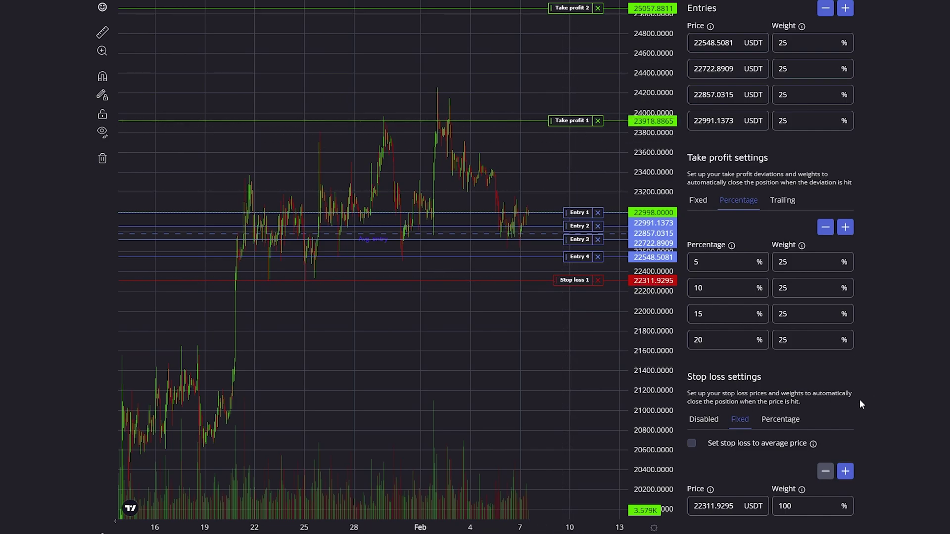
# Add a second fixed stop loss, move its line to about 21862 USDT and set both stop loss weights to 50%
pyautogui.click(845, 473)
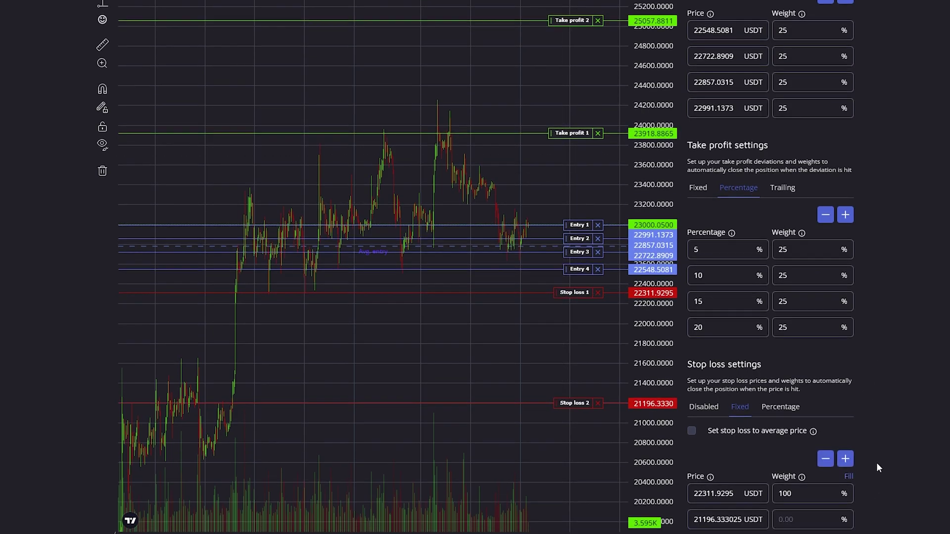
pyautogui.moveTo(569, 392); pyautogui.dragTo(580, 325)
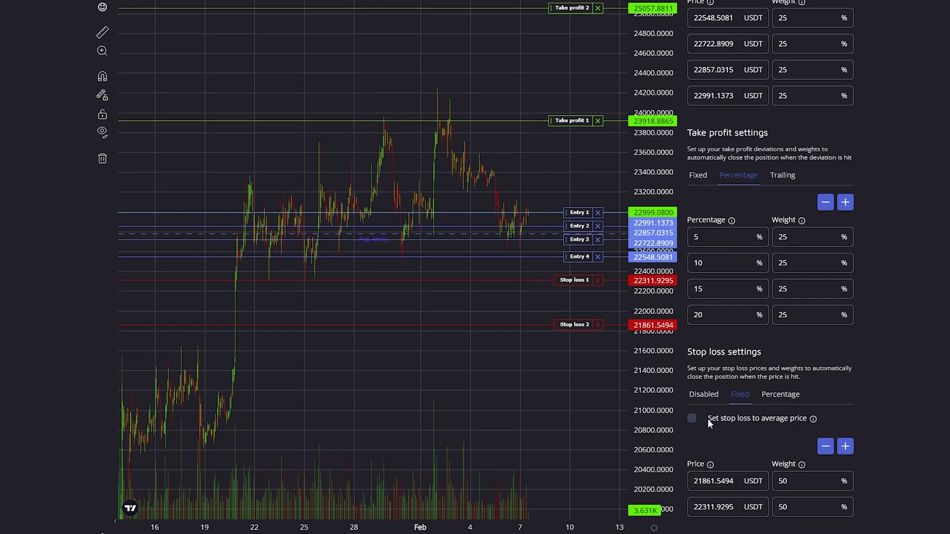
pyautogui.moveTo(797, 423); pyautogui.dragTo(806, 423)
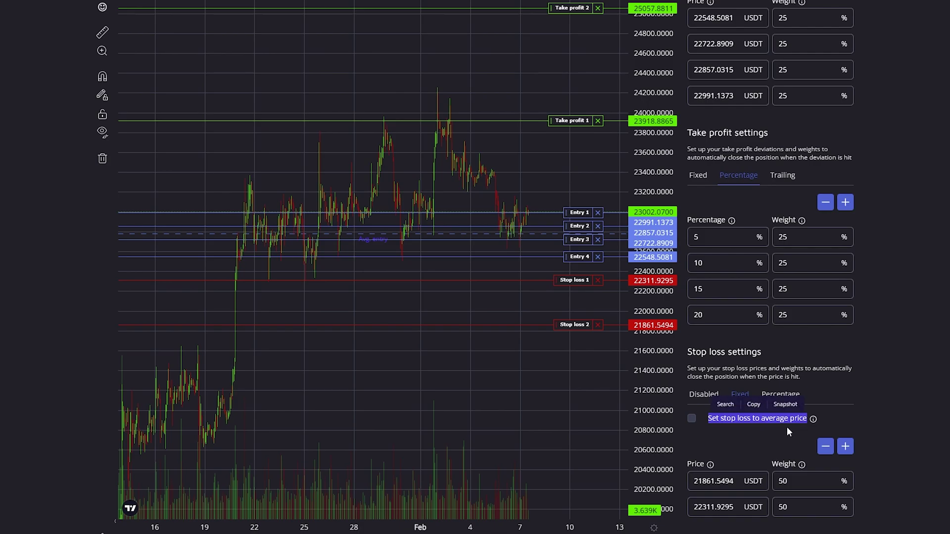
# Enable setting the stop loss to average price and sketch a price path dipping to about 22470 USDT before rising to about 24075 USDT
pyautogui.click(783, 427)
pyautogui.scroll(1, 548, 357)
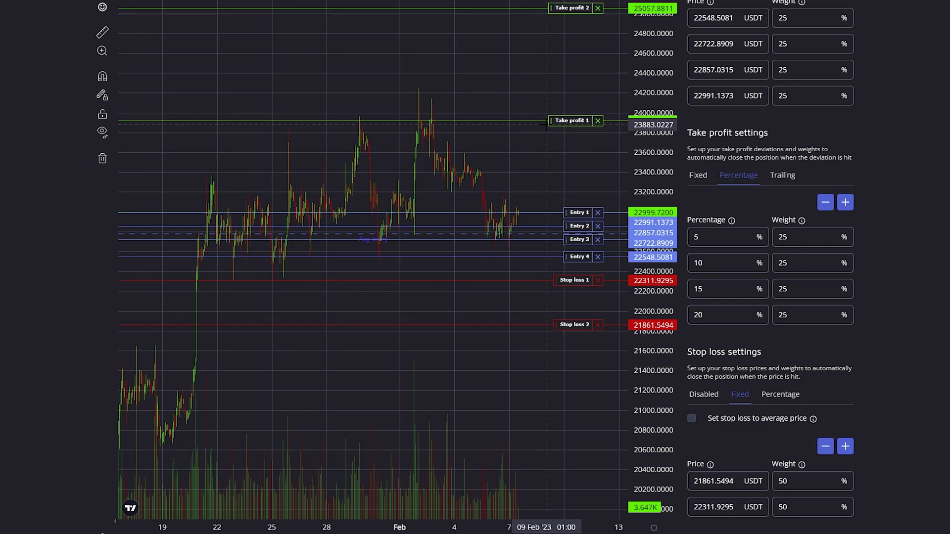
pyautogui.moveTo(538, 159); pyautogui.dragTo(464, 161)
pyautogui.scroll(2, 446, 158)
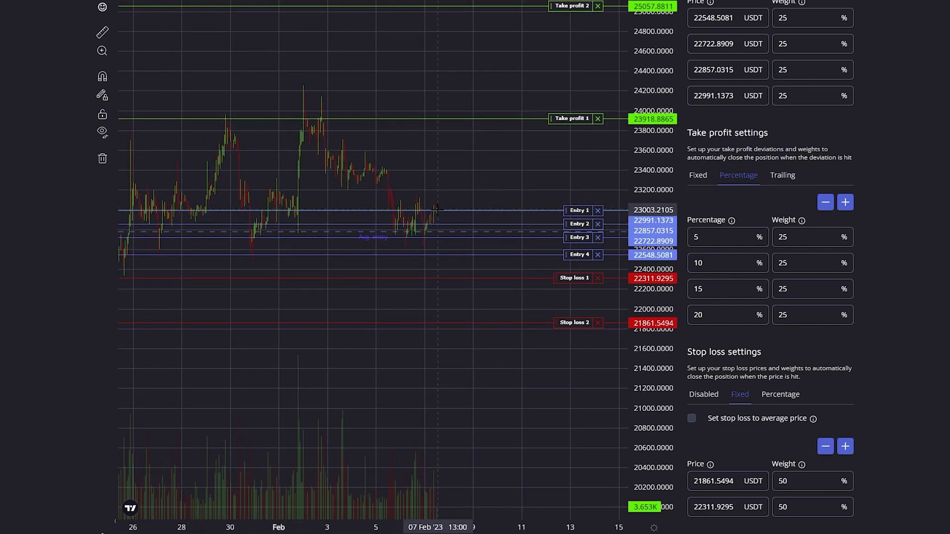
pyautogui.moveTo(436, 210)
pyautogui.mouseDown()
pyautogui.moveTo(507, 263)
pyautogui.moveTo(539, 237)
pyautogui.moveTo(607, 103)
pyautogui.mouseUp()
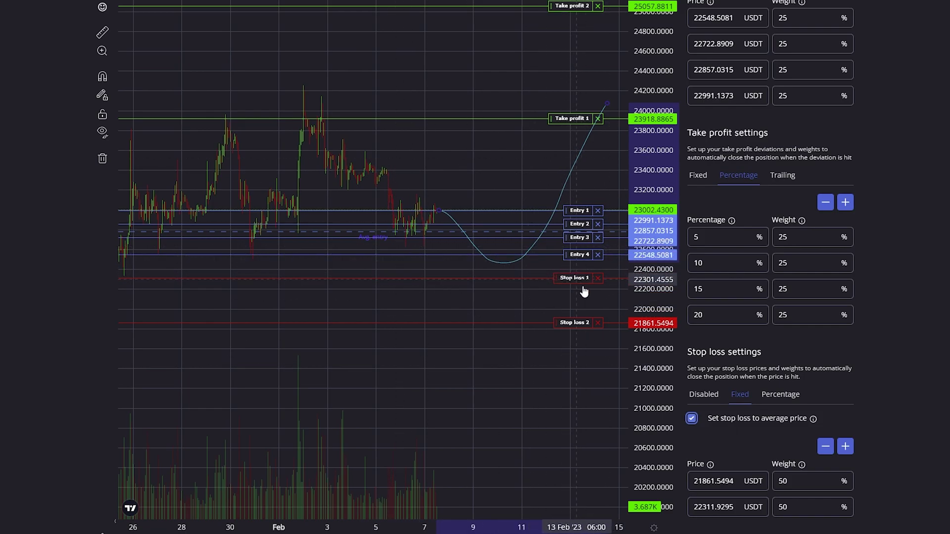
# Remove the second stop loss and raise the remaining one to about 22783 USDT at the average entry line
pyautogui.click(598, 323)
pyautogui.moveTo(566, 279); pyautogui.dragTo(472, 231)
pyautogui.moveTo(558, 308); pyautogui.dragTo(404, 307)
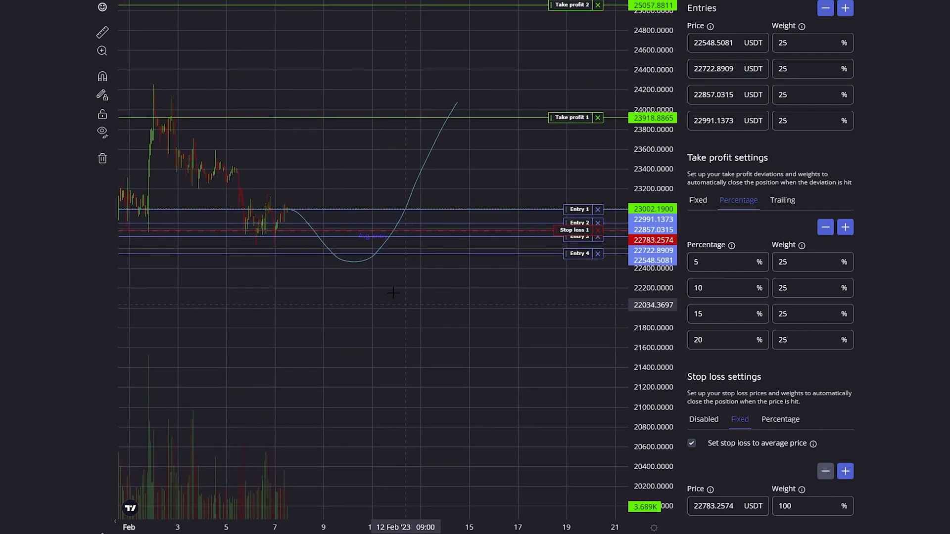
# Extend the sketched price path over the first take profit and down to the stop loss, and circle its peak
pyautogui.click(453, 108)
pyautogui.click(570, 239)
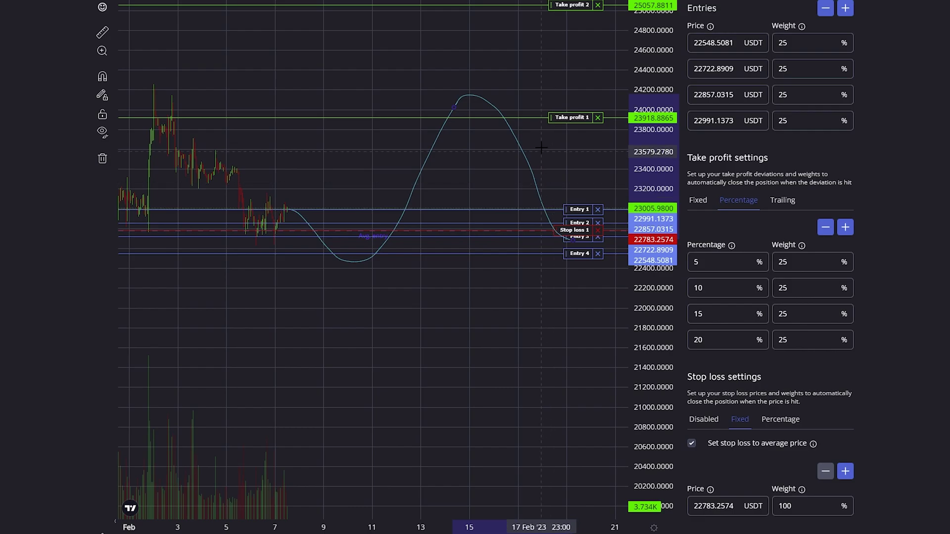
pyautogui.moveTo(488, 69)
pyautogui.mouseDown()
pyautogui.moveTo(525, 148)
pyautogui.moveTo(446, 64)
pyautogui.mouseUp()
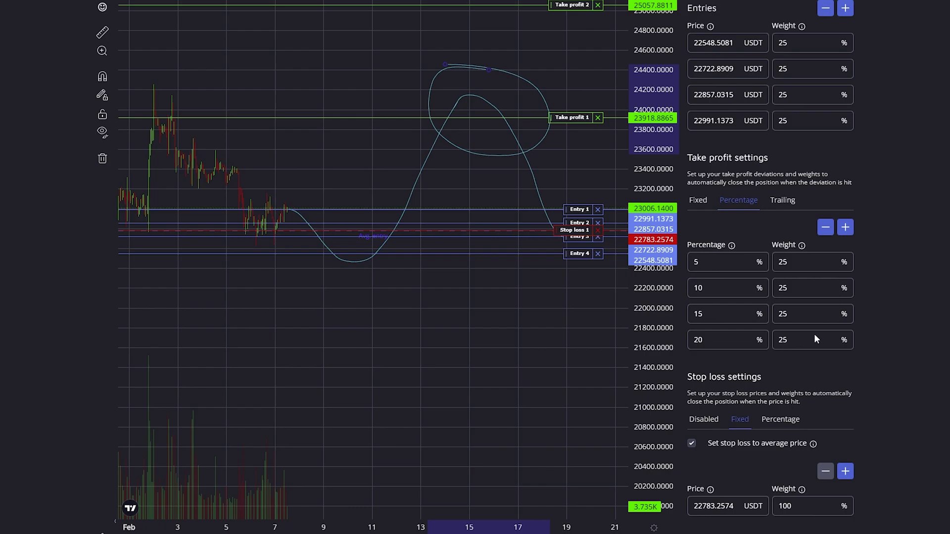
# Lower the stop loss to about 22296 USDT, submit the smart trade and confirm the new position
pyautogui.click(750, 444)
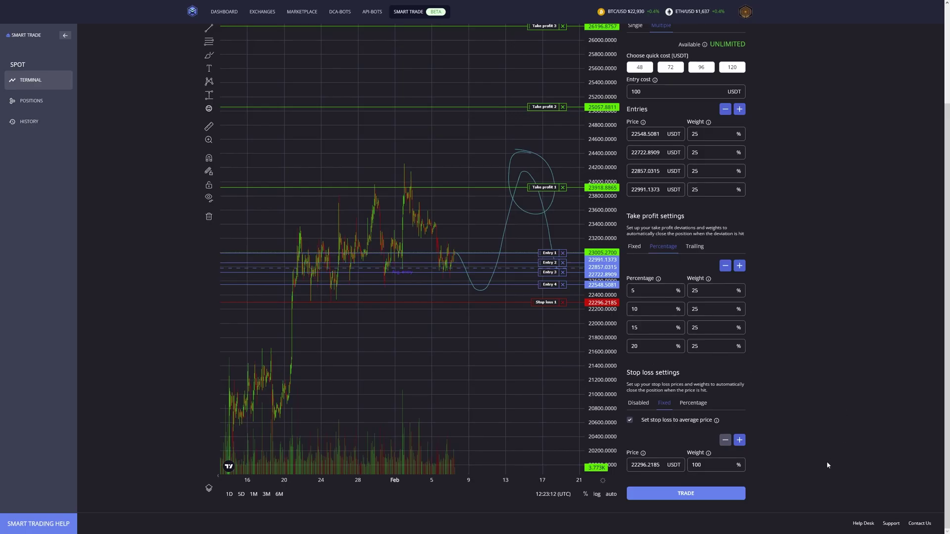
pyautogui.click(687, 494)
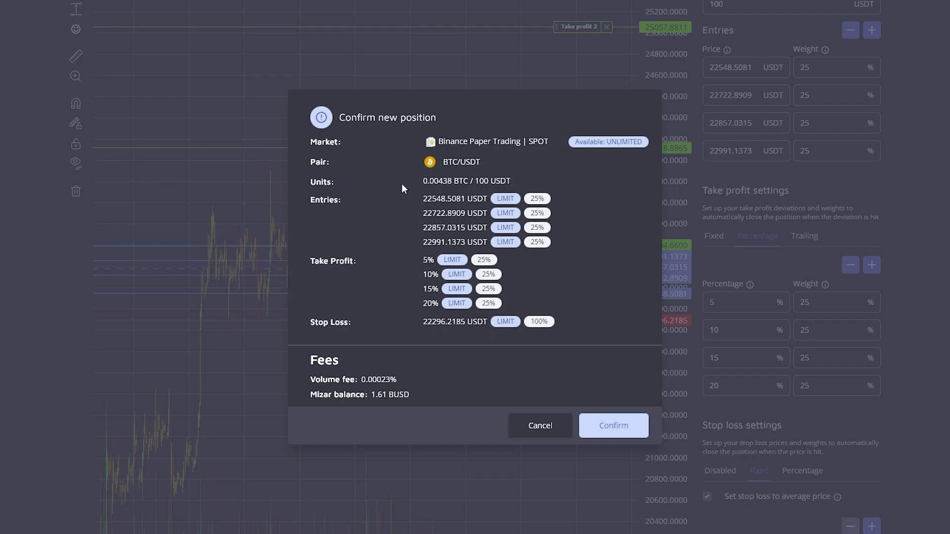
pyautogui.click(616, 429)
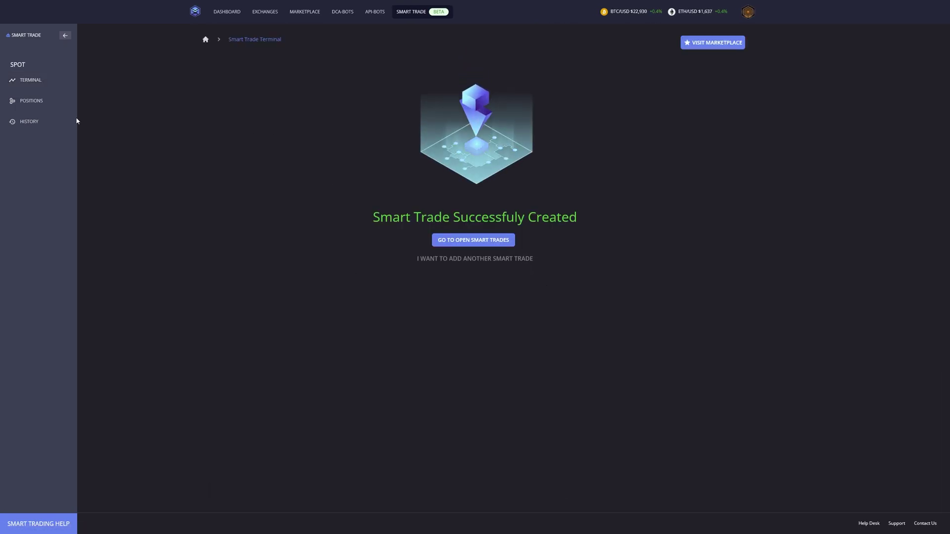
# Go to the open positions, look over the performance overview and expand the BNB/USDT position's details
pyautogui.click(38, 105)
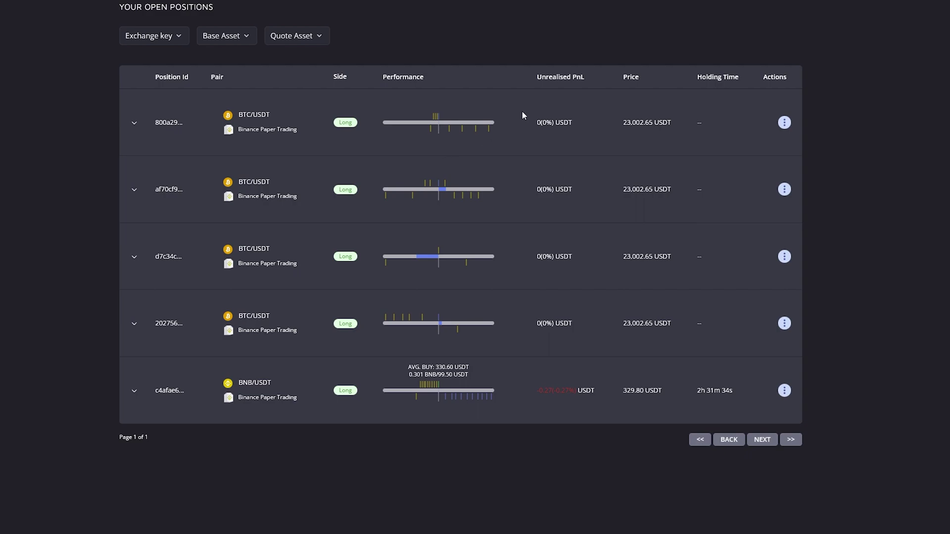
pyautogui.moveTo(384, 78); pyautogui.dragTo(425, 78)
pyautogui.click(452, 83)
pyautogui.moveTo(430, 132)
pyautogui.click(134, 124)
pyautogui.click(134, 392)
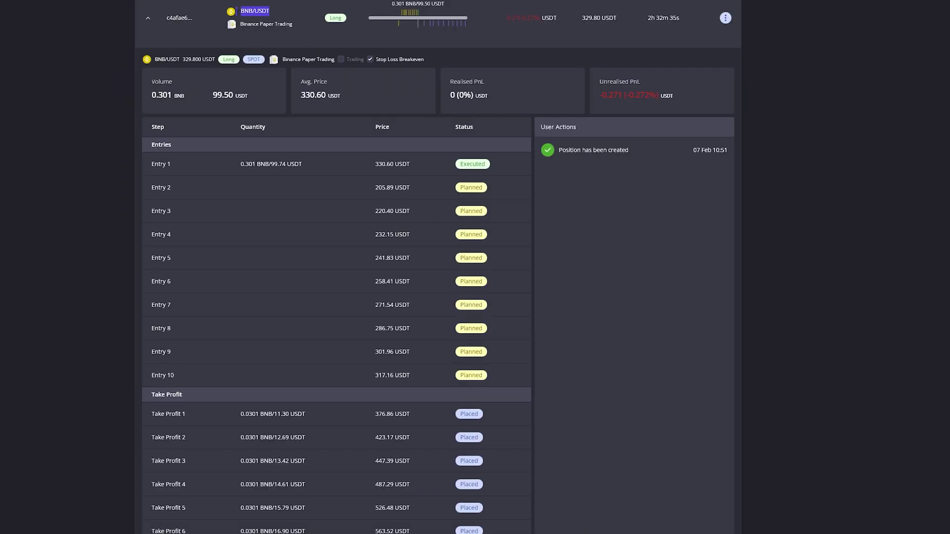
# Examine the quantity, price and status of the executed and planned entries in the BNB/USDT position
pyautogui.scroll(-2, 307, 29)
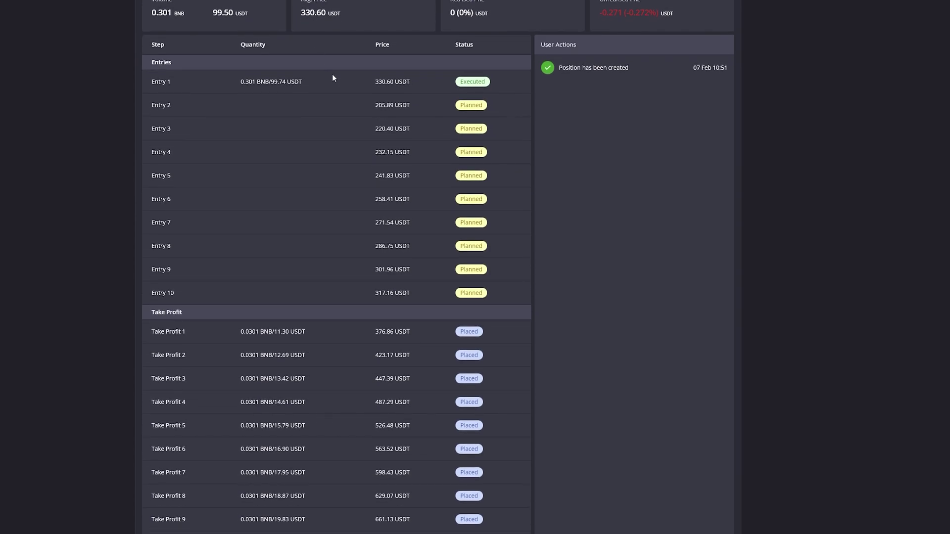
pyautogui.moveTo(149, 83); pyautogui.dragTo(208, 286)
pyautogui.click(218, 274)
pyautogui.moveTo(457, 82); pyautogui.dragTo(486, 82)
pyautogui.scroll(1, 503, 98)
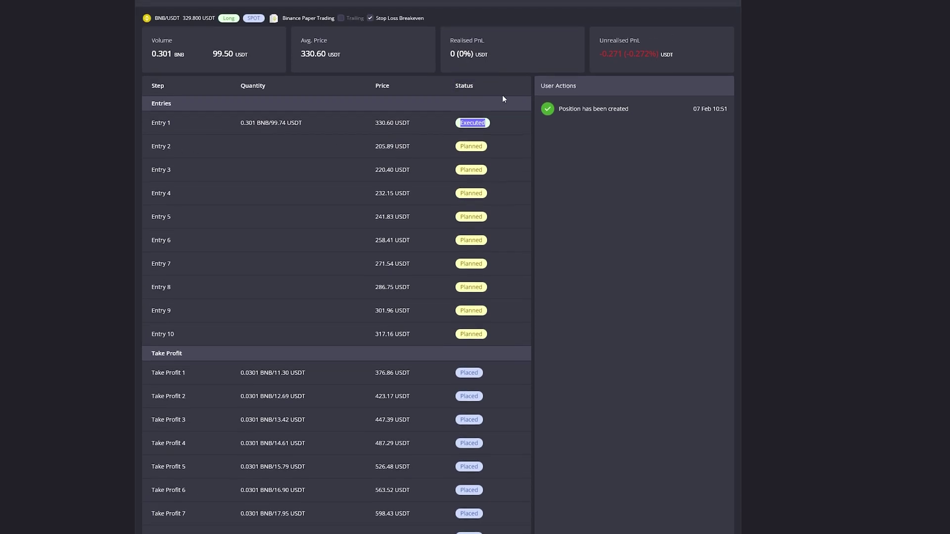
pyautogui.click(312, 147)
pyautogui.doubleClick(273, 124)
pyautogui.click(290, 141)
pyautogui.moveTo(457, 147)
pyautogui.mouseDown()
pyautogui.moveTo(485, 146)
pyautogui.moveTo(456, 147)
pyautogui.mouseUp()
pyautogui.click(438, 151)
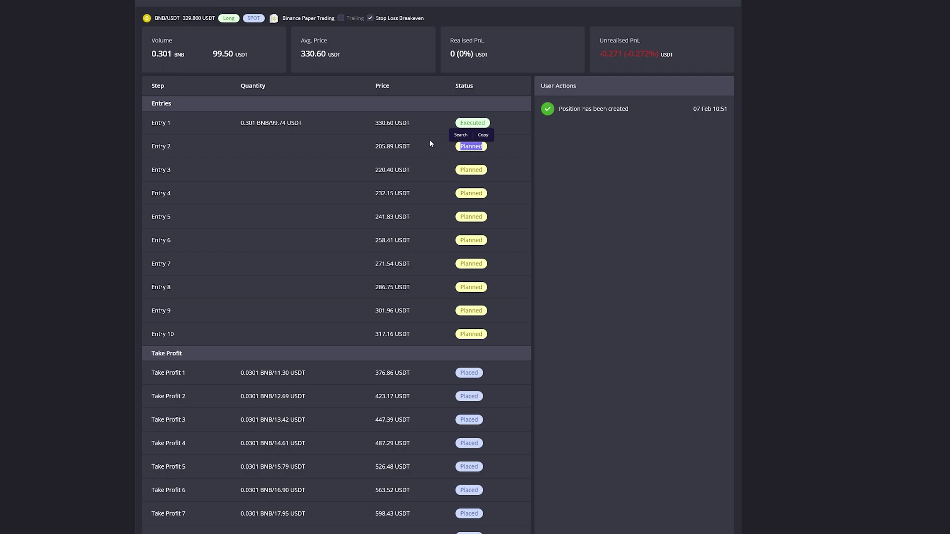
pyautogui.click(450, 151)
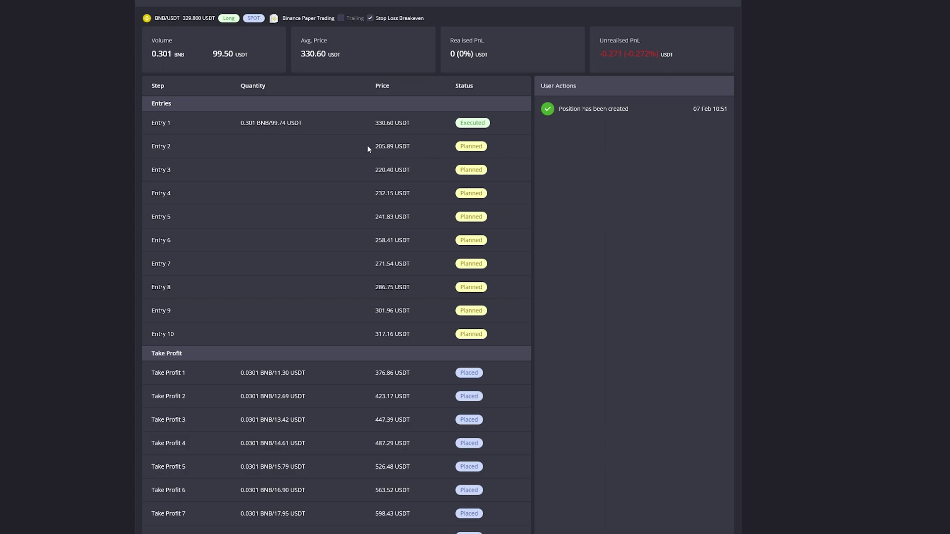
pyautogui.doubleClick(385, 147)
pyautogui.click(442, 148)
# Compare the quantities of the BNB/USDT position's take profits with the quantity of its first entry
pyautogui.scroll(-2, 305, 299)
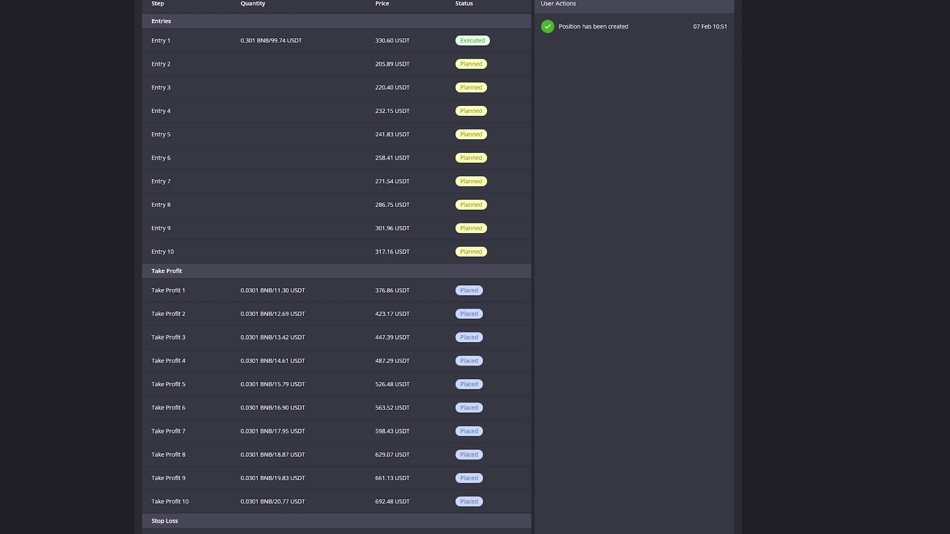
pyautogui.moveTo(152, 314); pyautogui.dragTo(198, 313)
pyautogui.moveTo(152, 337); pyautogui.dragTo(198, 338)
pyautogui.click(203, 337)
pyautogui.scroll(1, 331, 323)
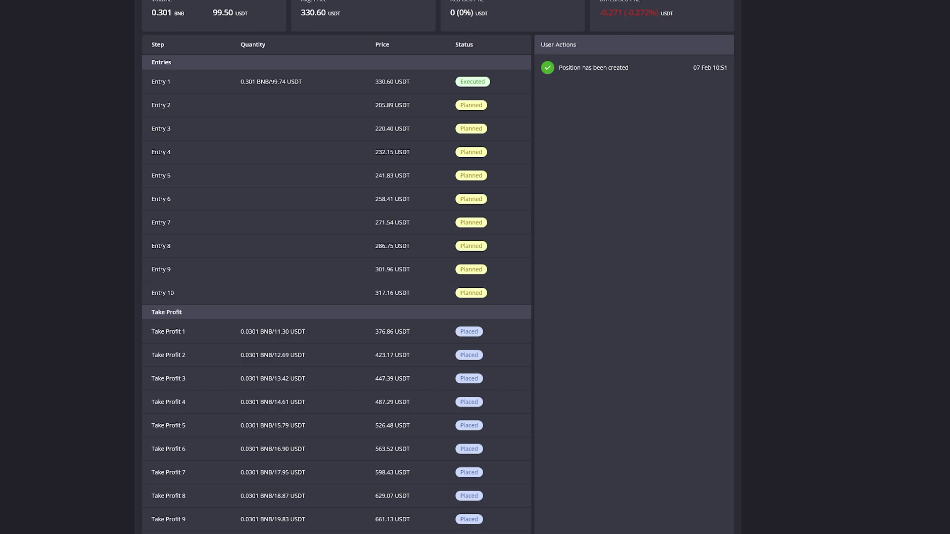
pyautogui.moveTo(271, 83); pyautogui.dragTo(287, 83)
pyautogui.click(321, 166)
pyautogui.moveTo(274, 332); pyautogui.dragTo(289, 331)
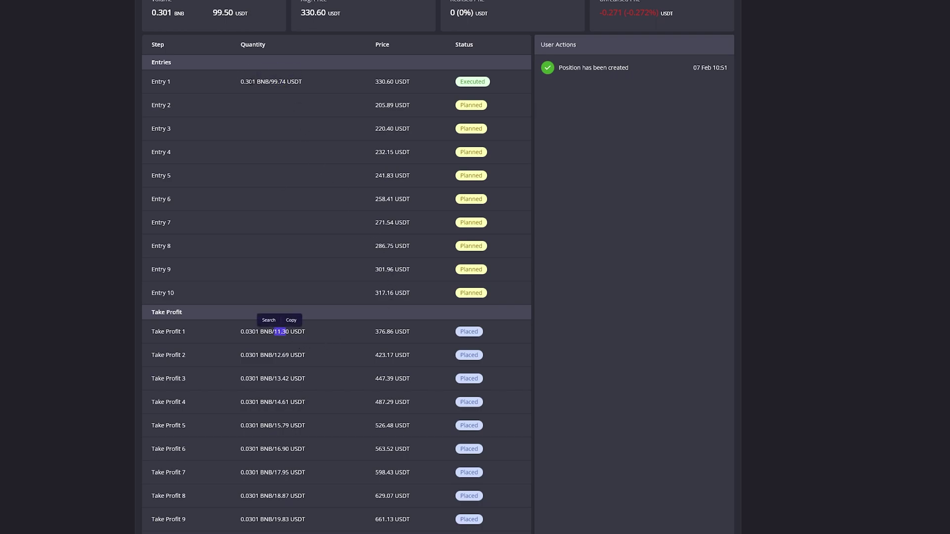
pyautogui.moveTo(274, 81); pyautogui.dragTo(286, 82)
pyautogui.click(319, 198)
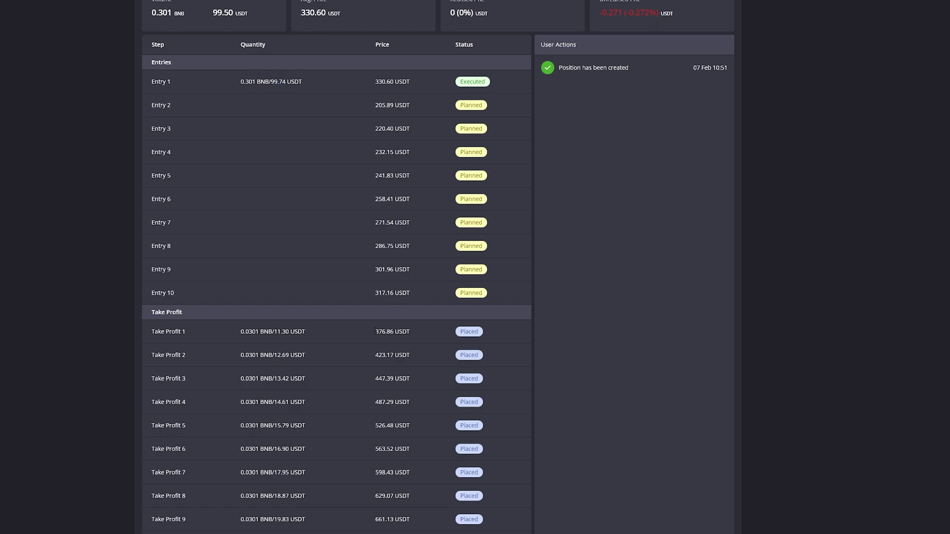
pyautogui.doubleClick(280, 332)
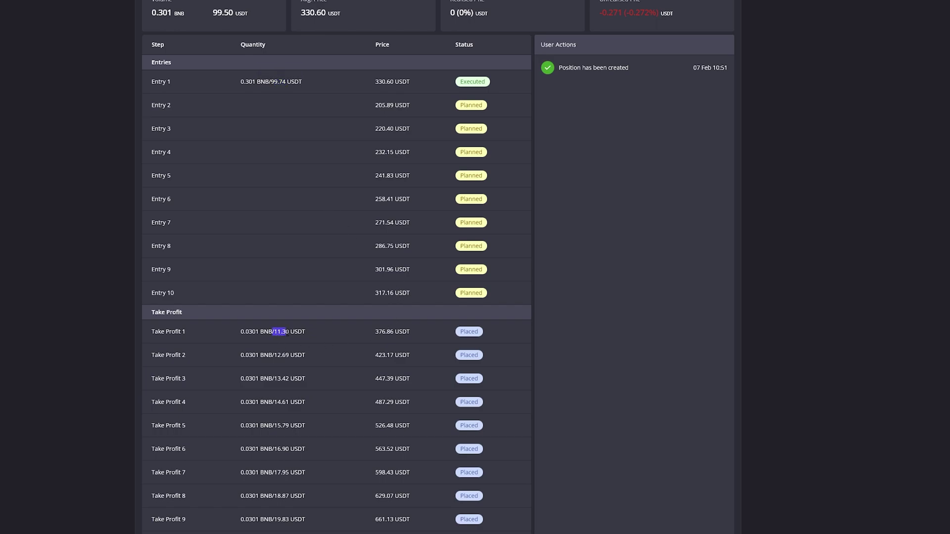
pyautogui.click(347, 334)
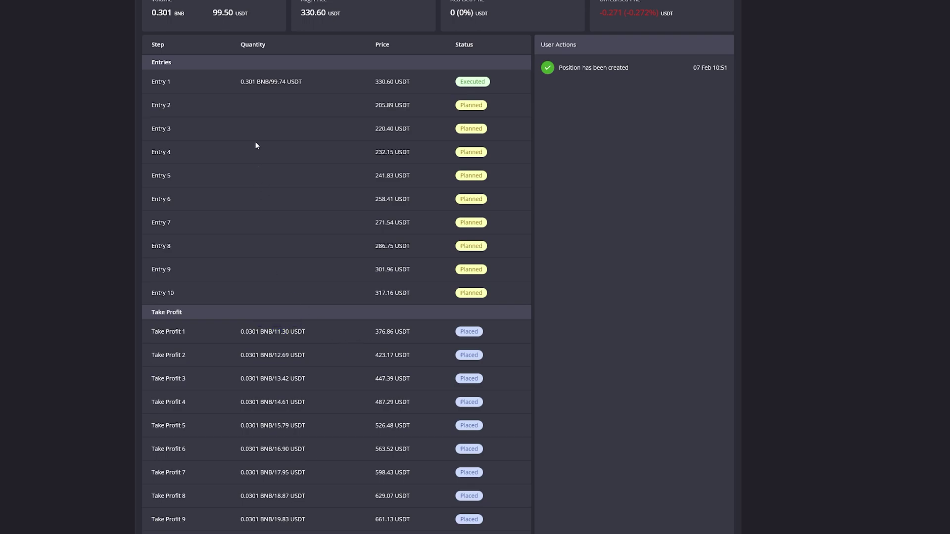
pyautogui.doubleClick(275, 82)
pyautogui.click(337, 296)
pyautogui.scroll(-1, 242, 255)
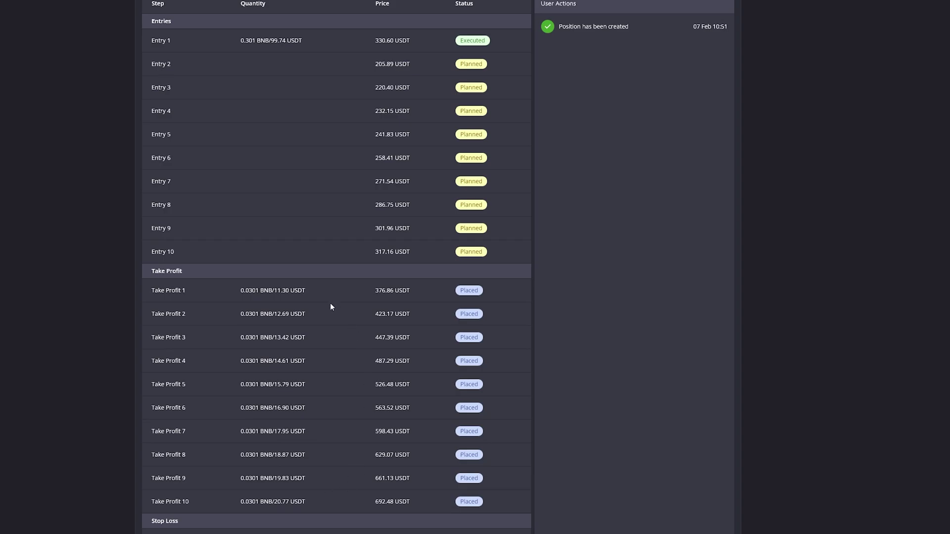
# Check the price and status of the BNB/USDT position's stop loss and return to its summary row
pyautogui.scroll(-2, 192, 452)
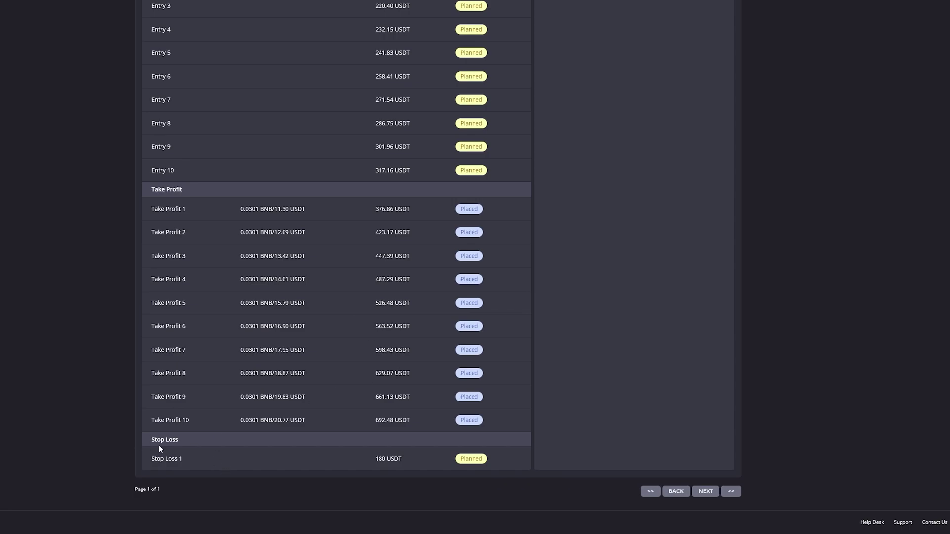
pyautogui.scroll(1, 159, 447)
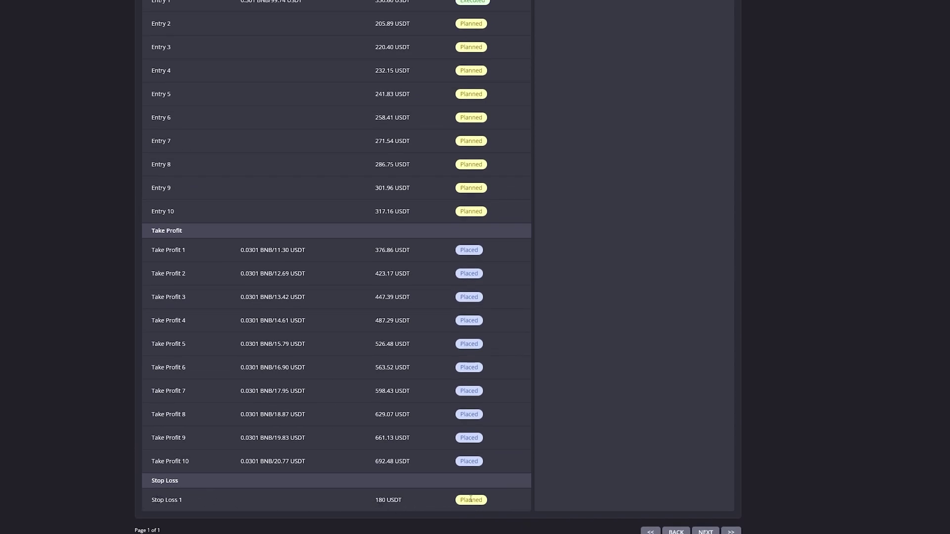
pyautogui.scroll(8, 415, 211)
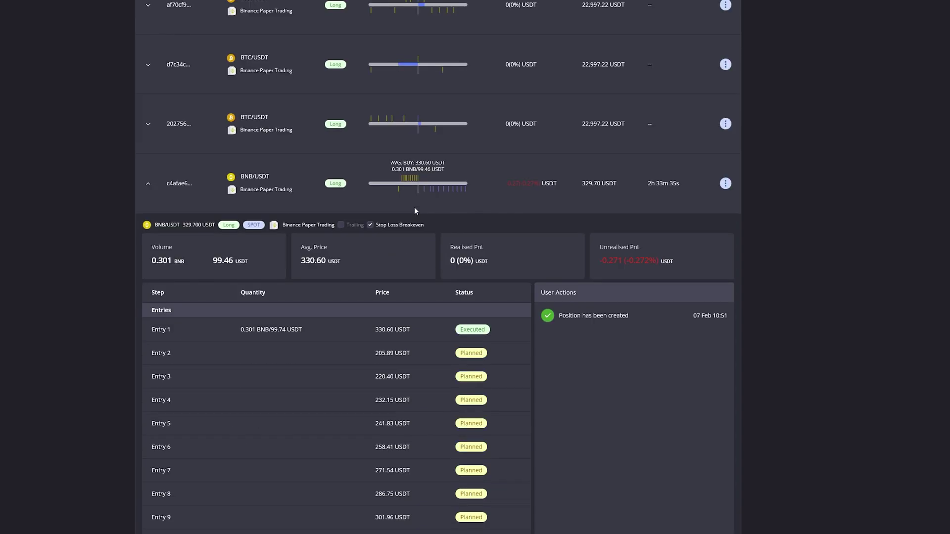
pyautogui.scroll(1, 414, 210)
# Open the BNB/USDT position for editing, review its entry, take profit and stop loss settings, and return to the open positions
pyautogui.click(726, 226)
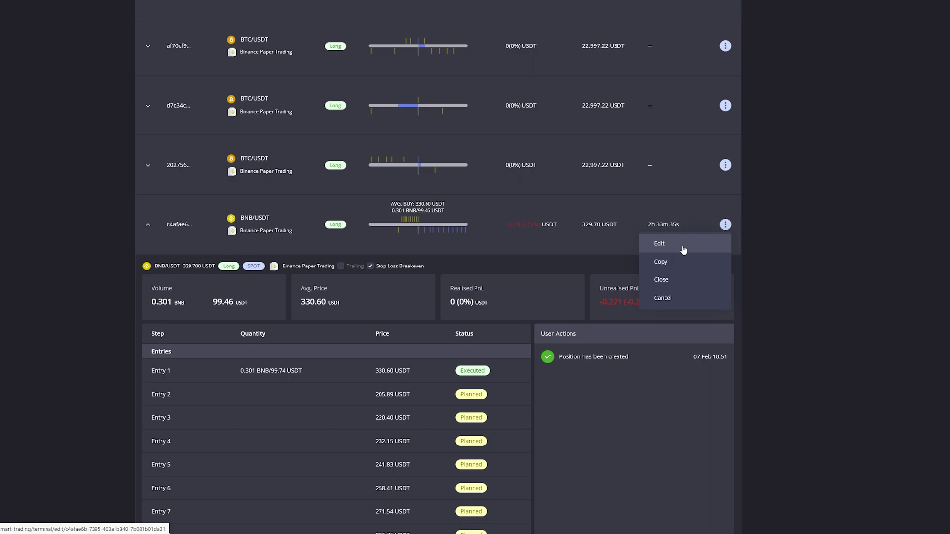
pyautogui.scroll(-2, 415, 281)
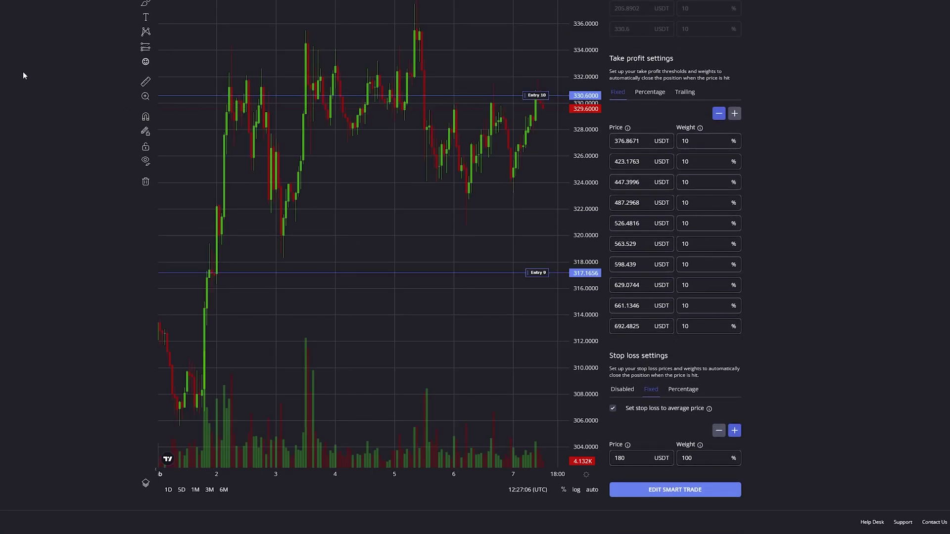
pyautogui.scroll(5, 798, 184)
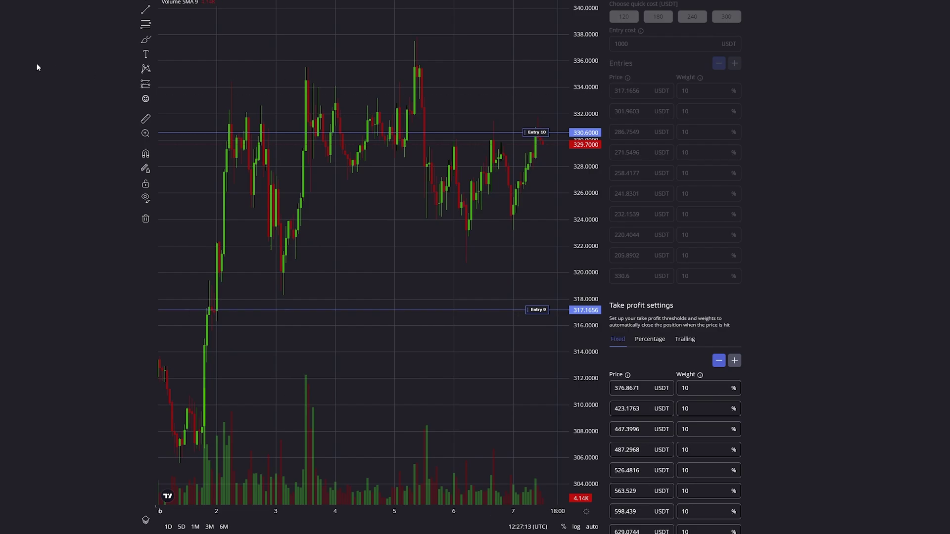
pyautogui.click(3, 60)
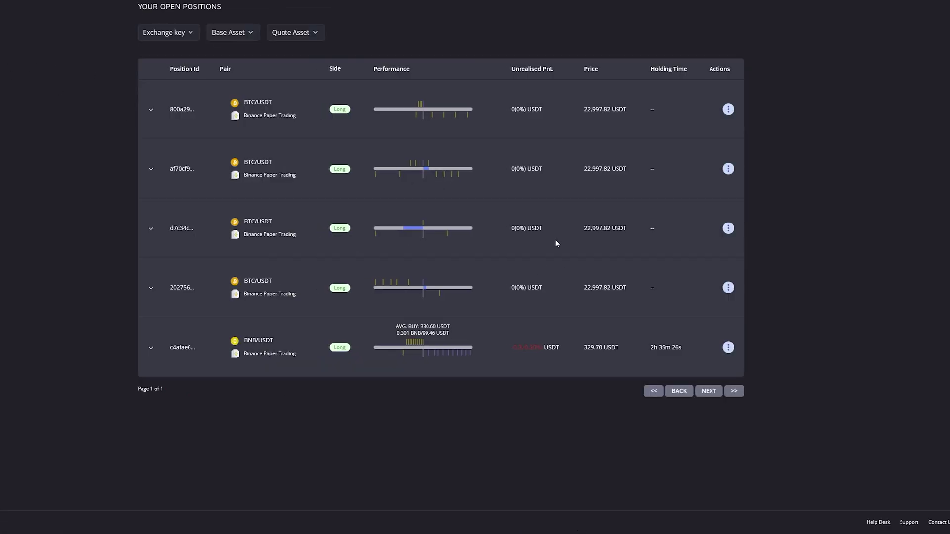
# Open the third BTC/USDT position for editing to view its settings, and go back to the open positions
pyautogui.click(728, 229)
pyautogui.click(705, 242)
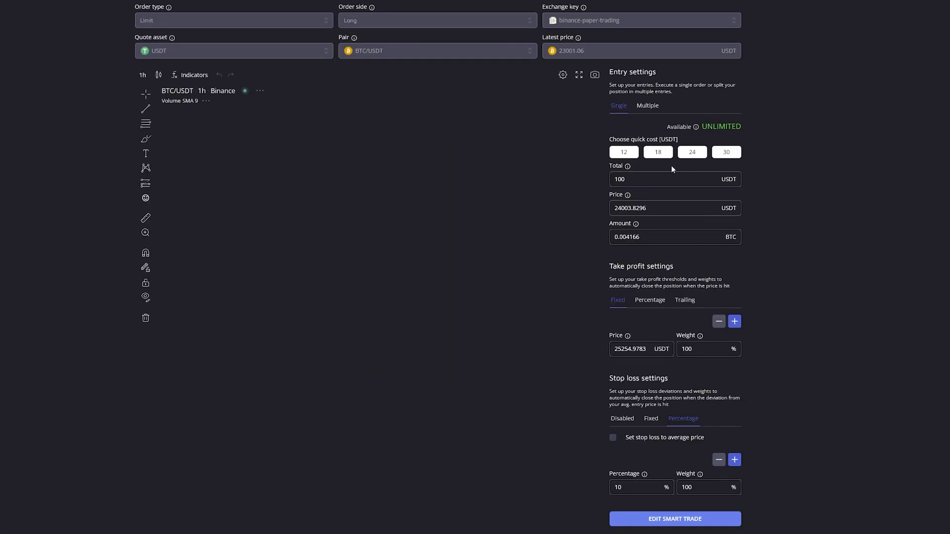
pyautogui.click(3, 197)
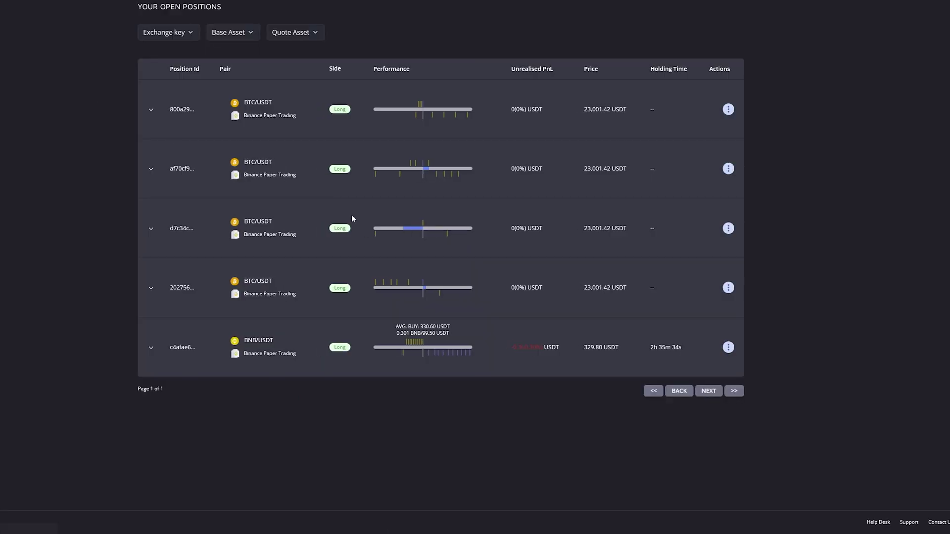
# Expand the third BTC/USDT position and examine its entry, take profit and stop loss rows
pyautogui.click(152, 230)
pyautogui.scroll(-2, 346, 275)
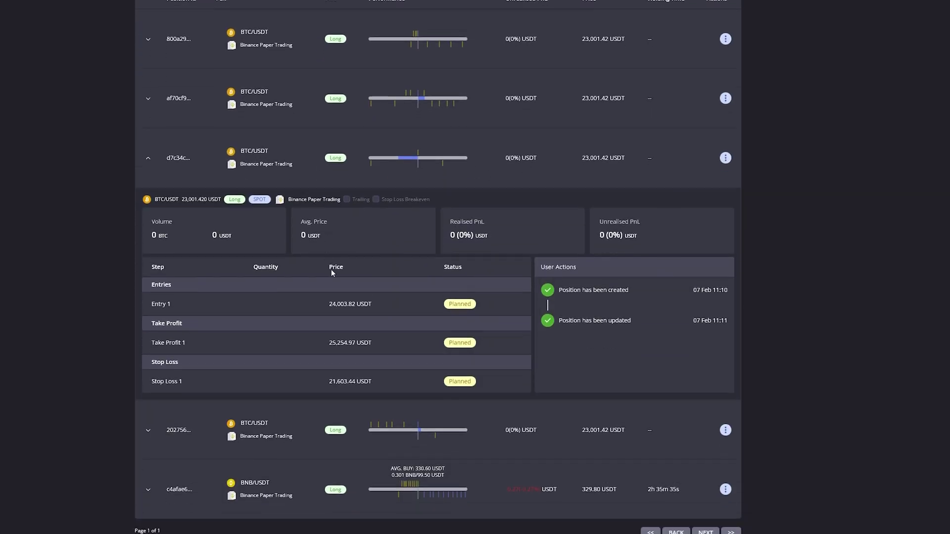
pyautogui.moveTo(151, 303); pyautogui.dragTo(194, 305)
pyautogui.moveTo(151, 342); pyautogui.dragTo(190, 342)
pyautogui.moveTo(152, 381); pyautogui.dragTo(198, 381)
pyautogui.scroll(1, 247, 379)
pyautogui.scroll(1, 248, 382)
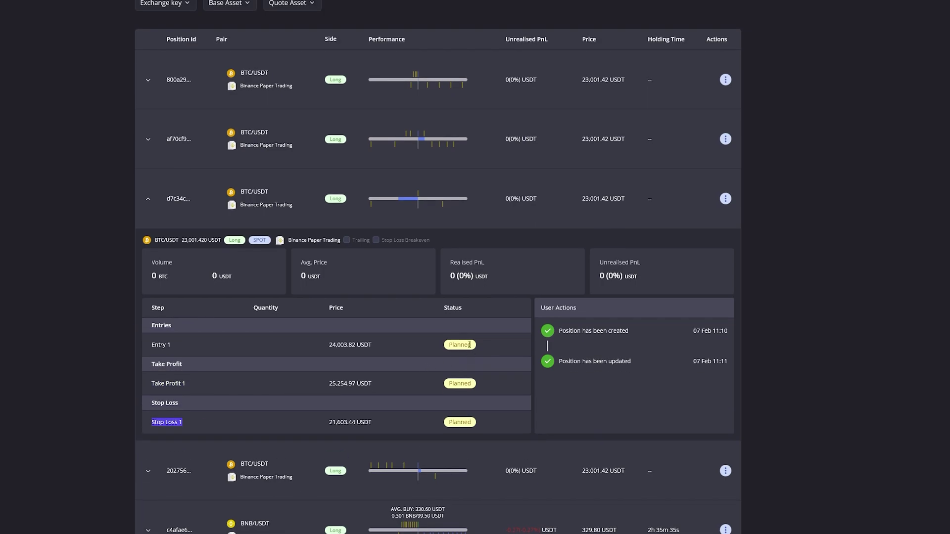
# Check the status of Entry 1 in the third BTC/USDT position and open that position for editing again
pyautogui.click(469, 345)
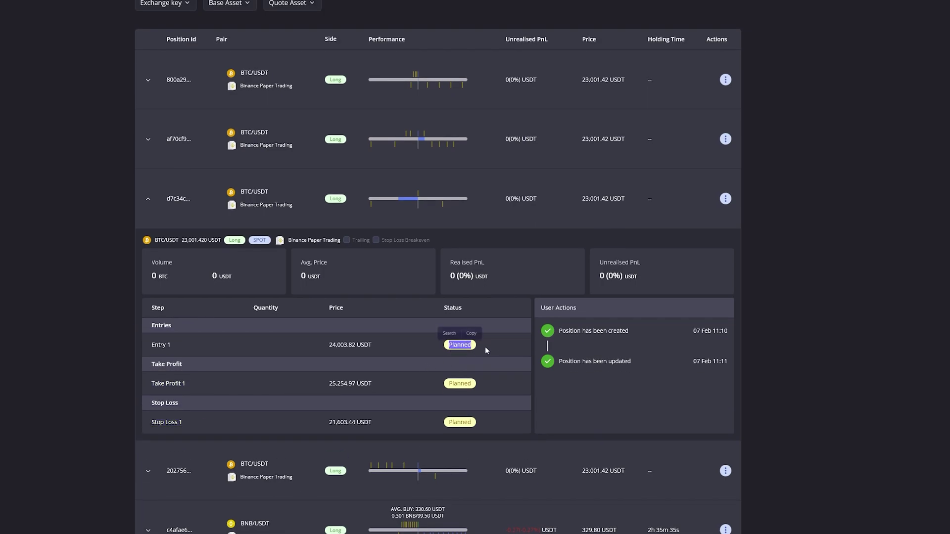
pyautogui.click(725, 199)
pyautogui.click(695, 216)
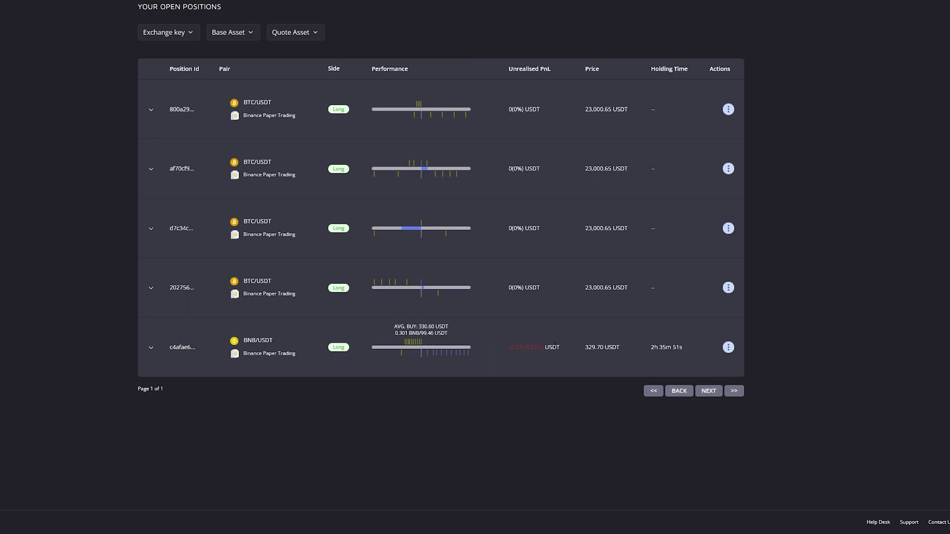
# Copy the BNB/USDT position into a new trade setup and review the copied entries and take profits
pyautogui.click(725, 348)
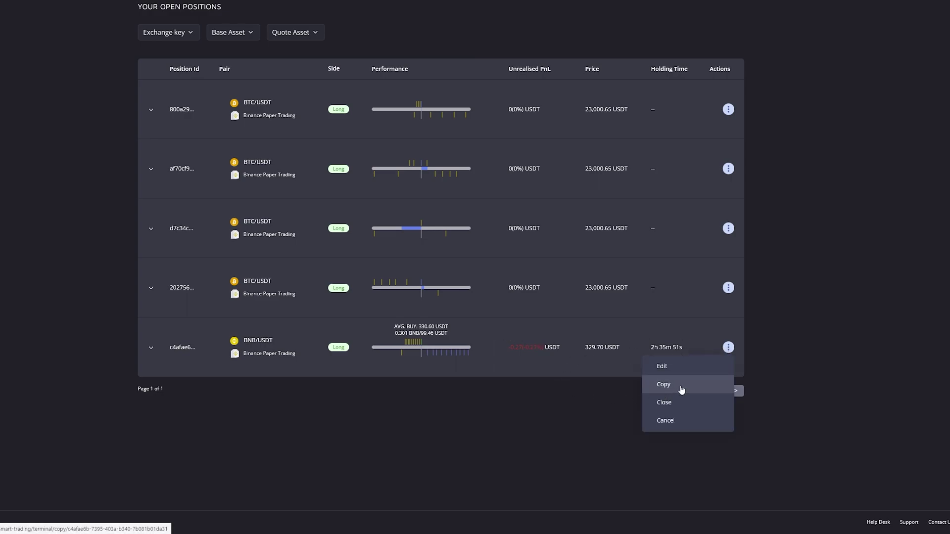
pyautogui.click(664, 384)
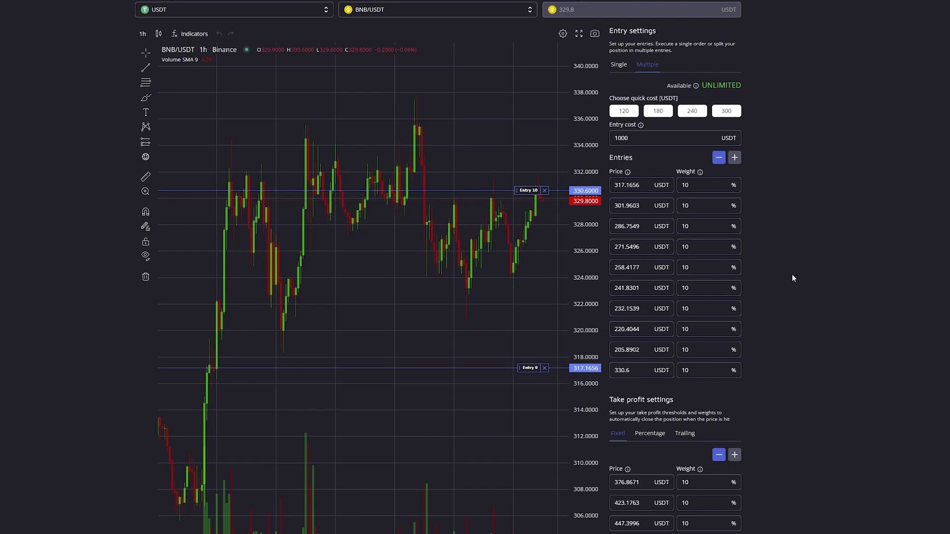
pyautogui.scroll(1, 792, 274)
pyautogui.scroll(-7, 658, 149)
pyautogui.scroll(8, 681, 274)
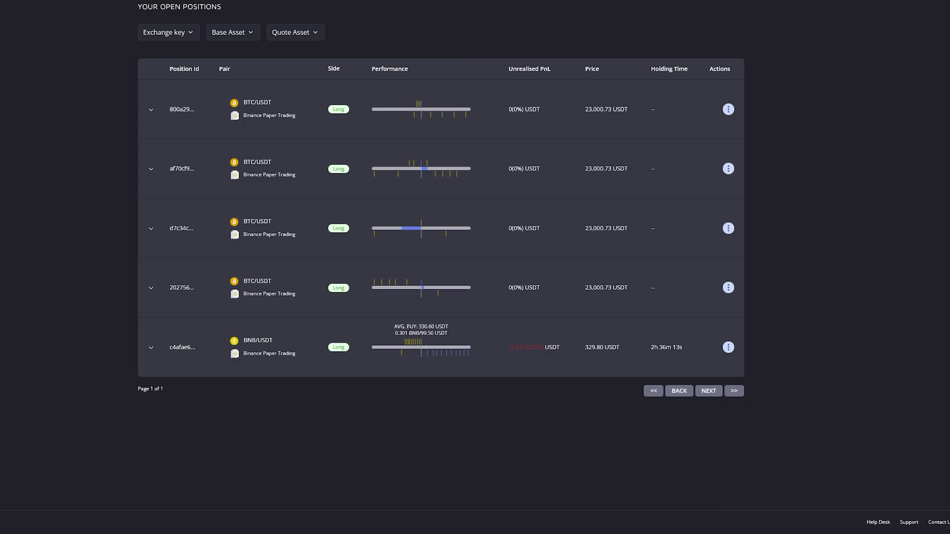
# Show the actions available for the BNB/USDT position and open the history of past positions
pyautogui.click(728, 347)
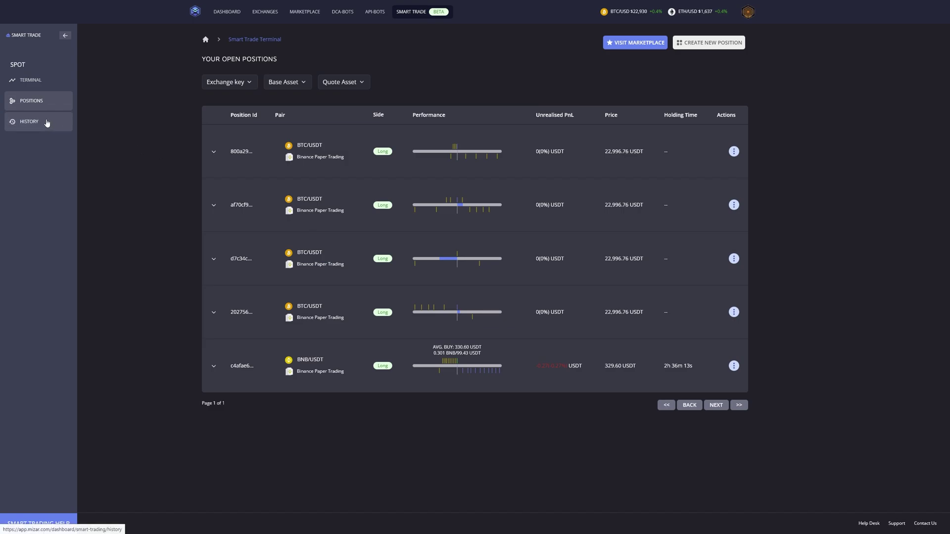
pyautogui.click(47, 123)
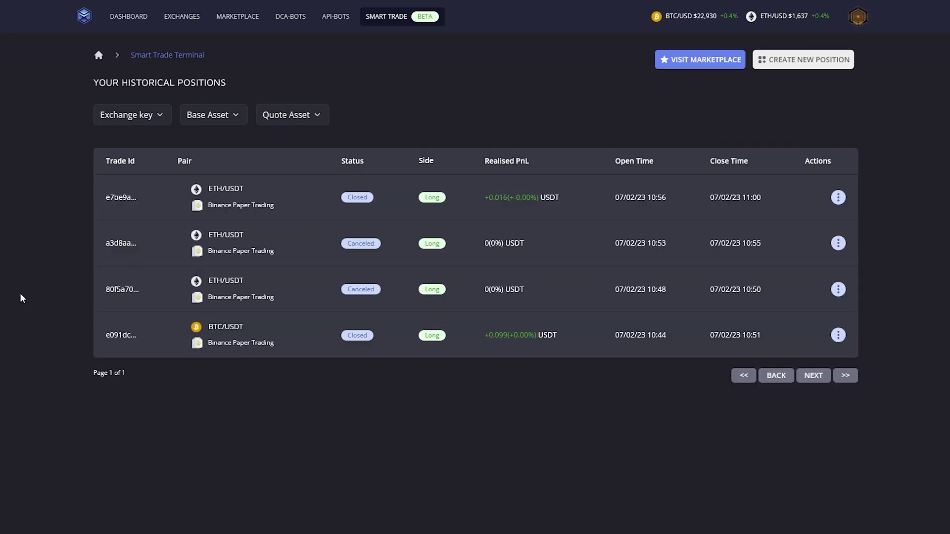